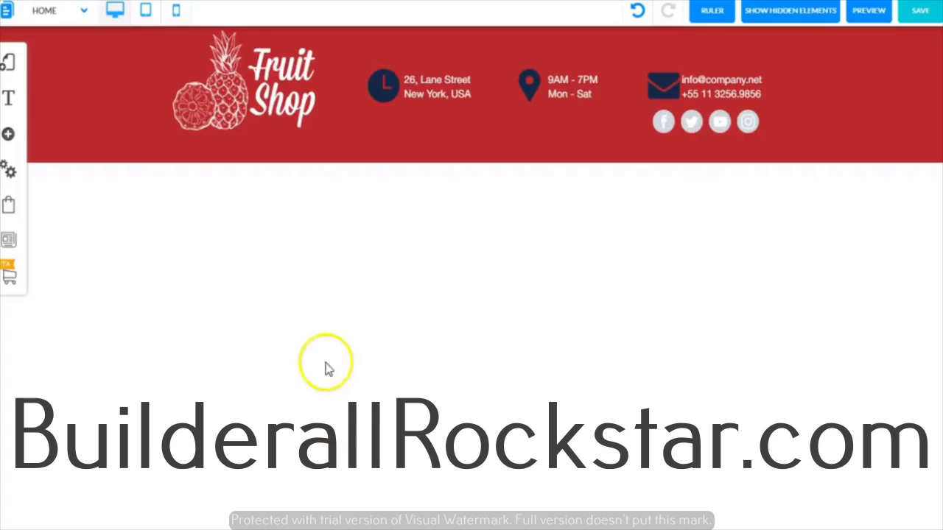
# - Add a classic Standard (Dark Blue) banner to the page and return to the canvas
pyautogui.click(8, 137)
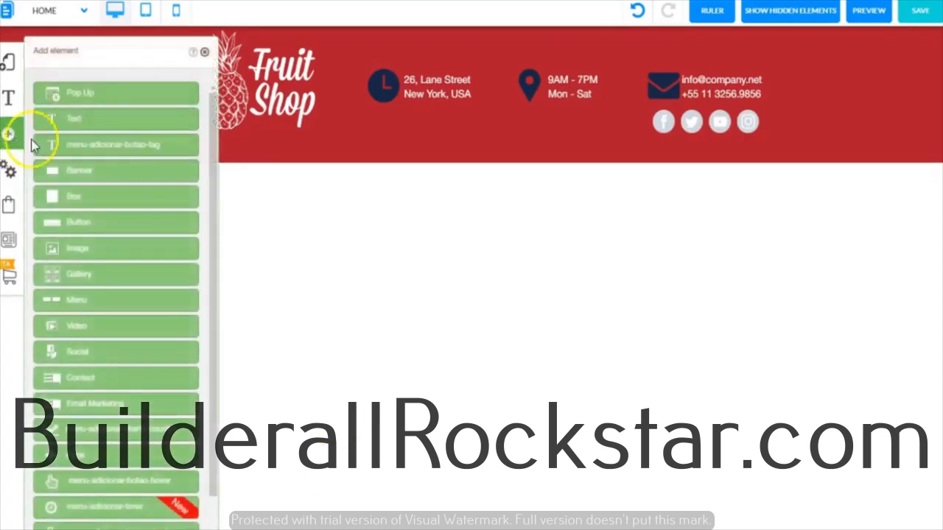
pyautogui.click(84, 177)
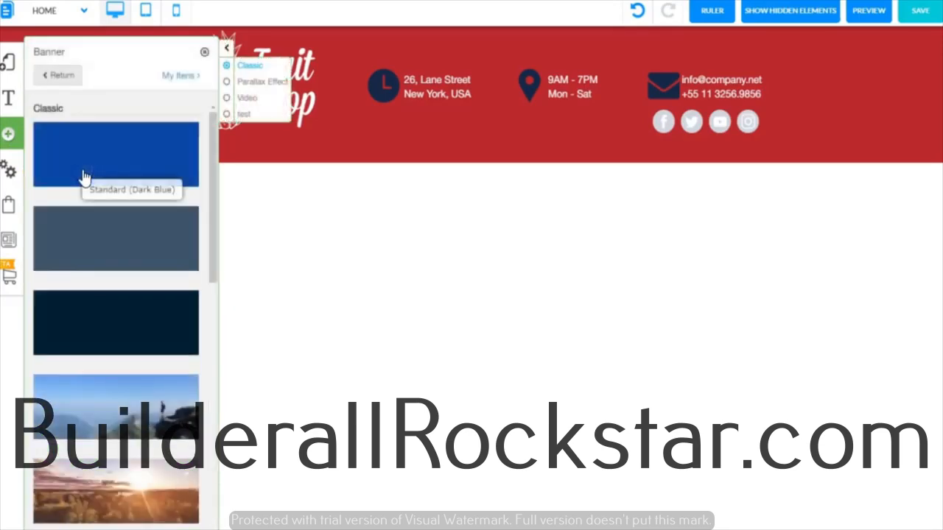
pyautogui.moveTo(82, 177); pyautogui.dragTo(87, 147)
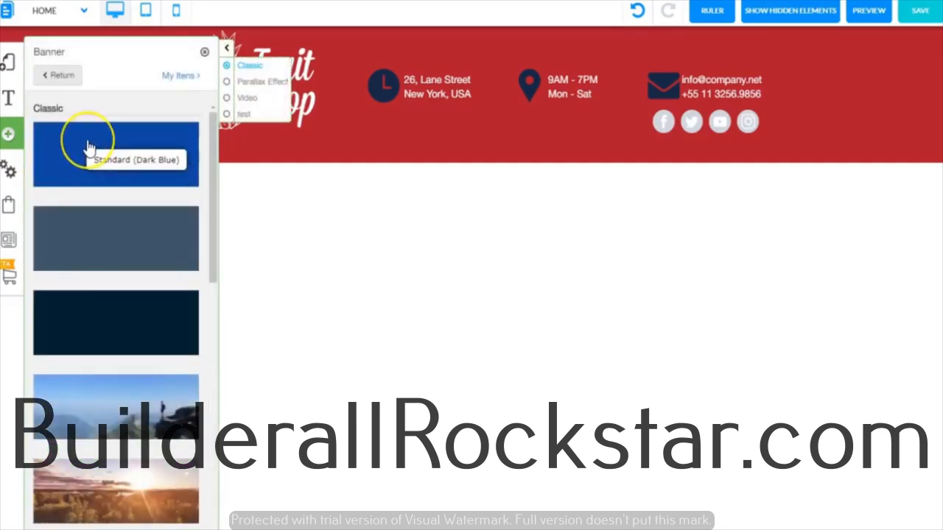
pyautogui.click(87, 145)
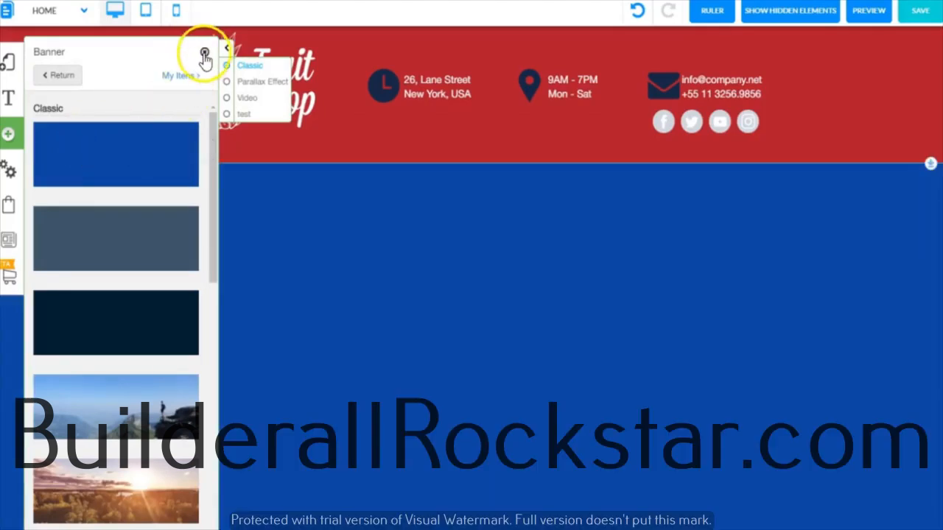
pyautogui.click(204, 53)
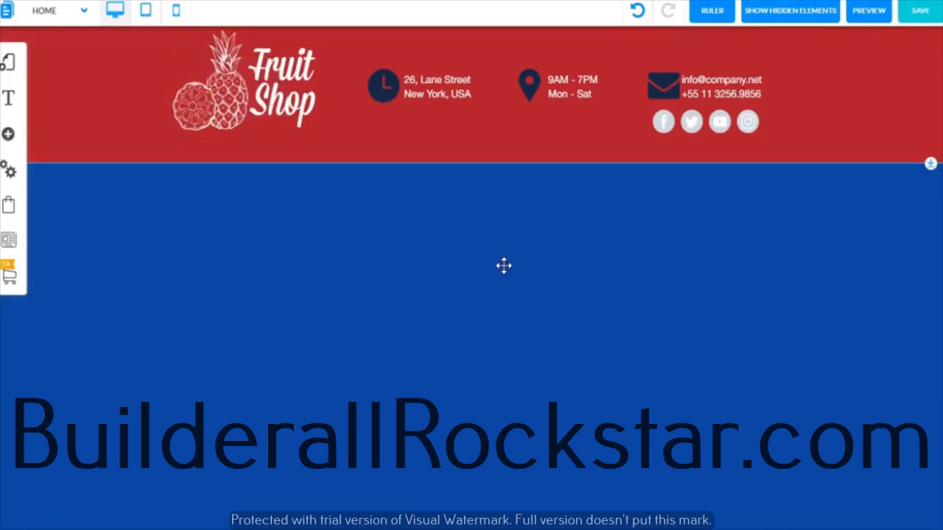
# - Shorten the blue banner to about half its height and place it below the red header with a white gap between them
pyautogui.moveTo(504, 266); pyautogui.dragTo(465, 309)
pyautogui.moveTo(471, 159); pyautogui.dragTo(465, 109)
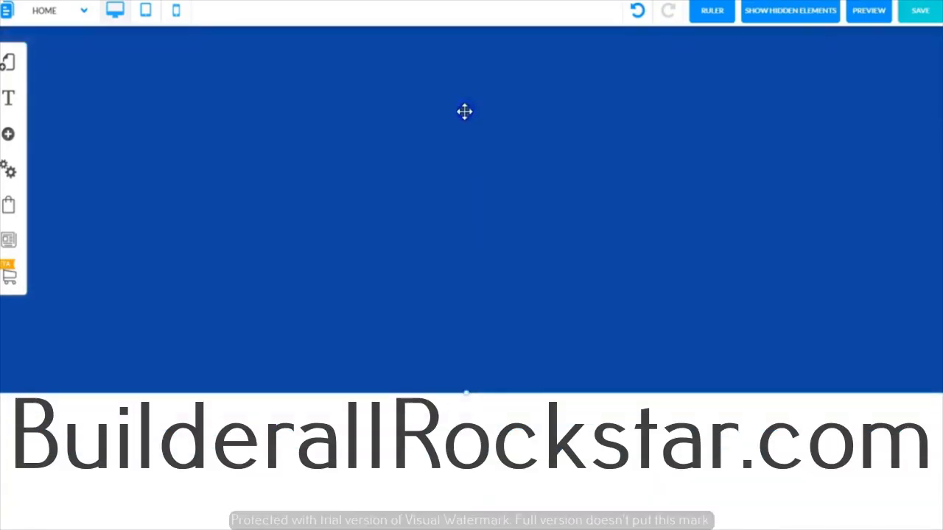
pyautogui.moveTo(467, 393); pyautogui.dragTo(452, 149)
pyautogui.moveTo(474, 105); pyautogui.dragTo(490, 386)
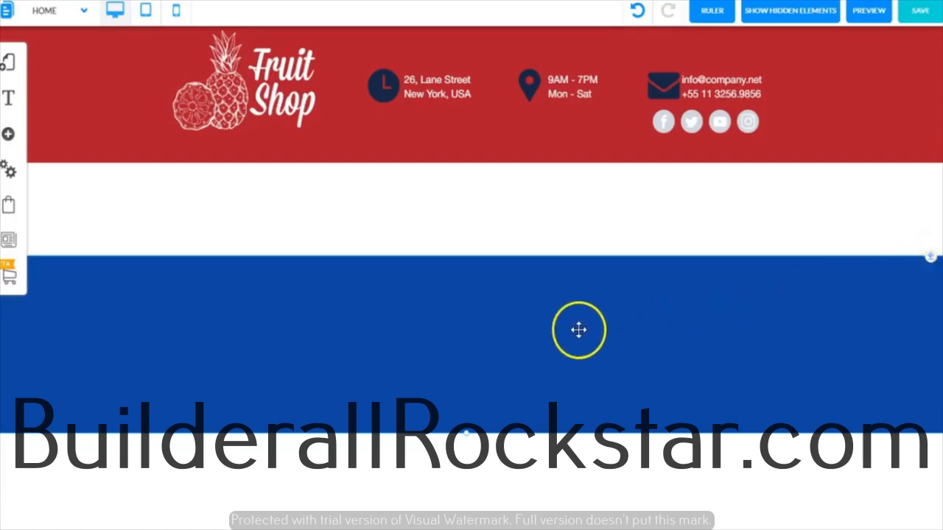
pyautogui.moveTo(576, 330)
pyautogui.mouseDown()
pyautogui.moveTo(579, 265)
pyautogui.moveTo(577, 324)
pyautogui.mouseUp()
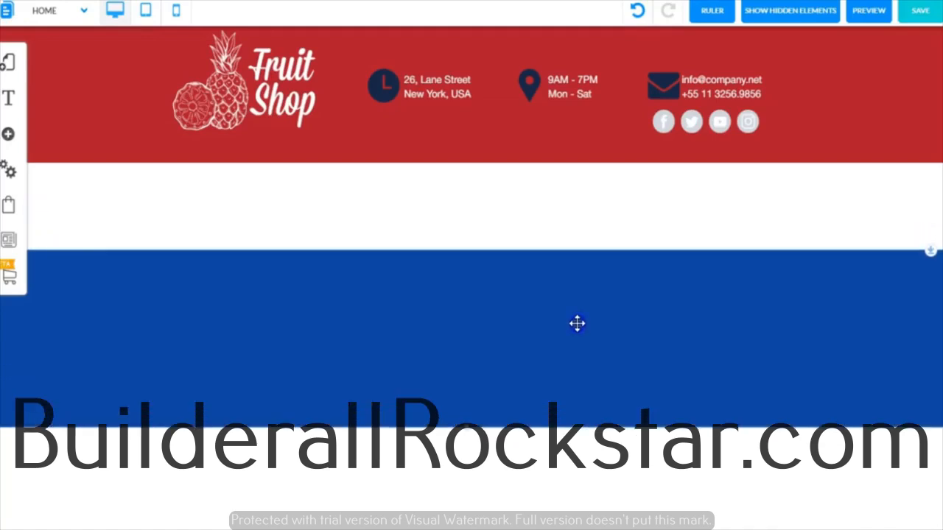
# - Restore the hidden box to the page and move it below the blue banner
pyautogui.click(787, 14)
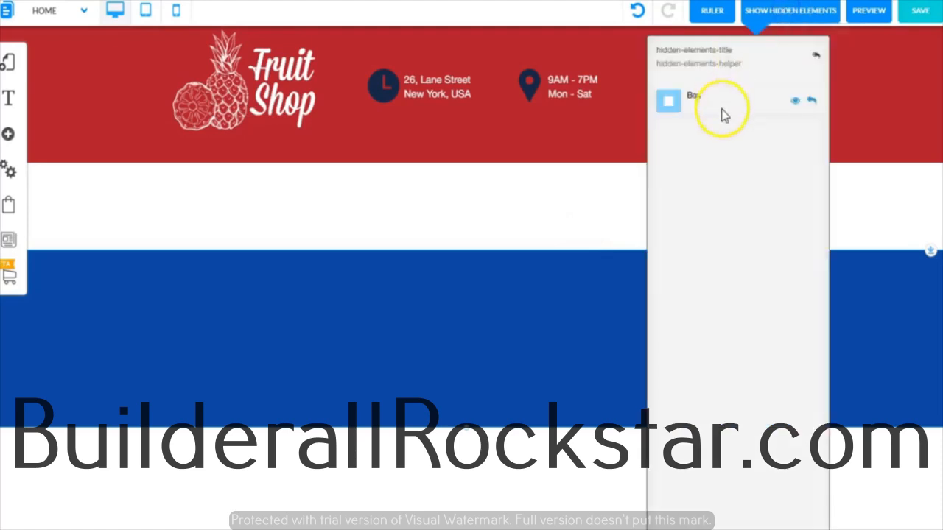
pyautogui.click(812, 101)
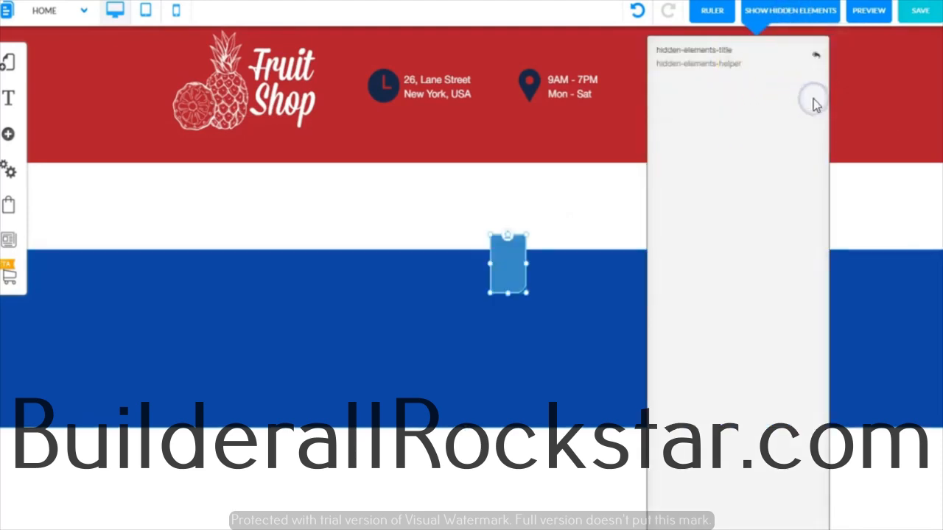
pyautogui.click(801, 8)
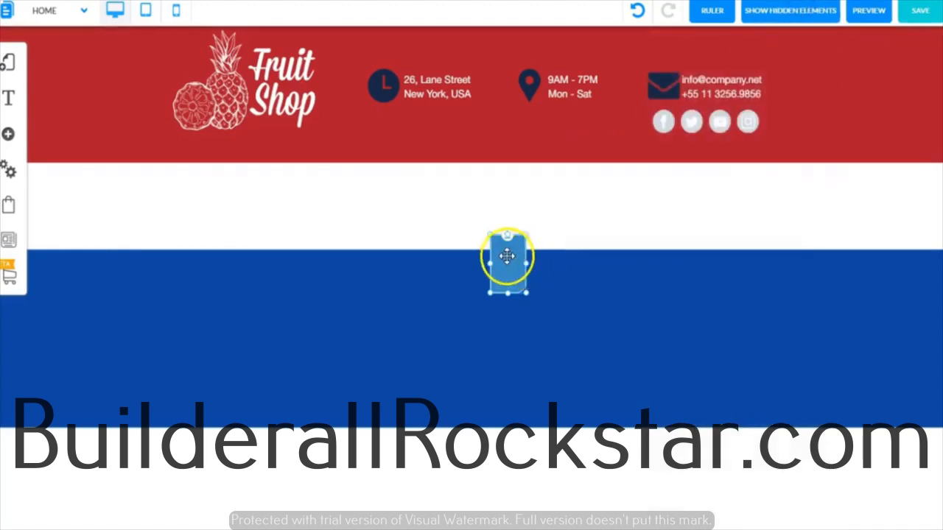
pyautogui.moveTo(507, 256); pyautogui.dragTo(498, 499)
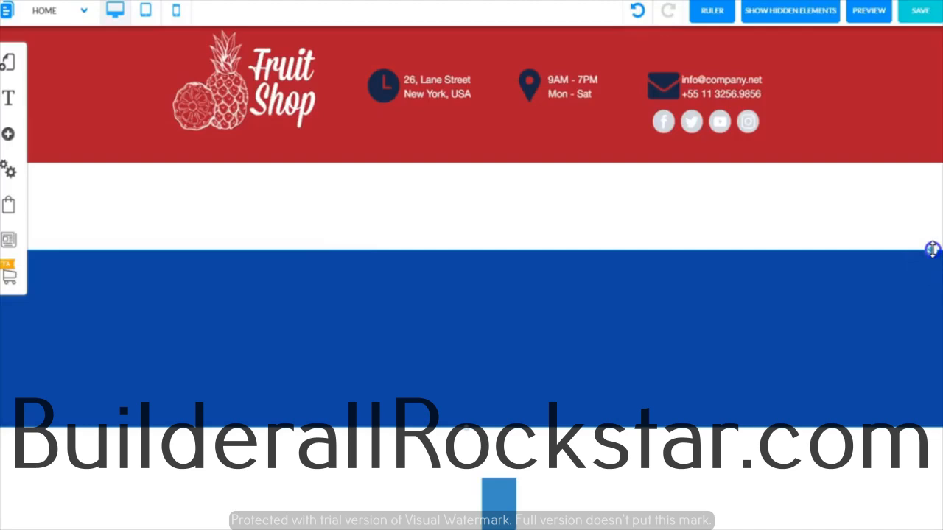
# - Move the banner together with the box beneath it up to the header, well down the page, and back up near the header
pyautogui.moveTo(932, 250); pyautogui.dragTo(931, 152)
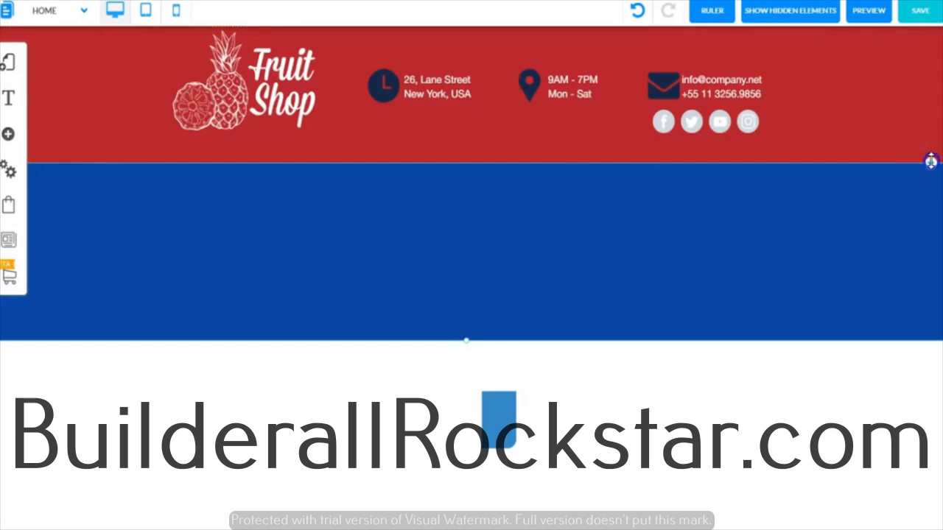
pyautogui.moveTo(930, 162); pyautogui.dragTo(932, 338)
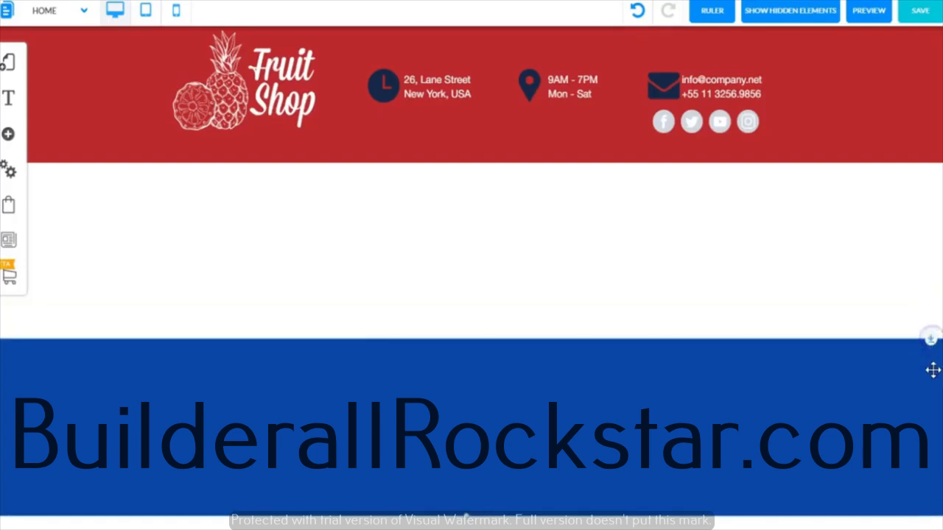
pyautogui.moveTo(929, 339); pyautogui.dragTo(931, 193)
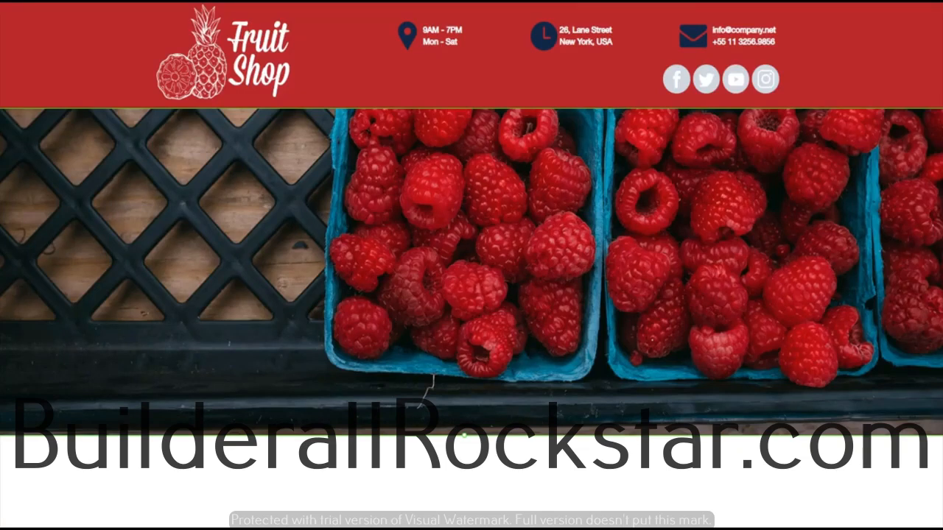
# - Set the raspberry banner's fluid background image to Fix scrolling and check the effect on the page
pyautogui.click(476, 237)
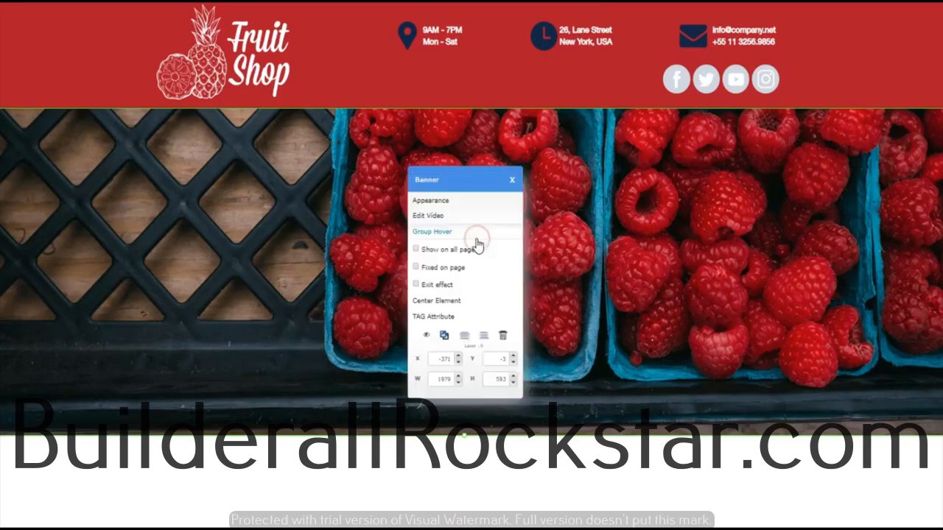
pyautogui.click(449, 203)
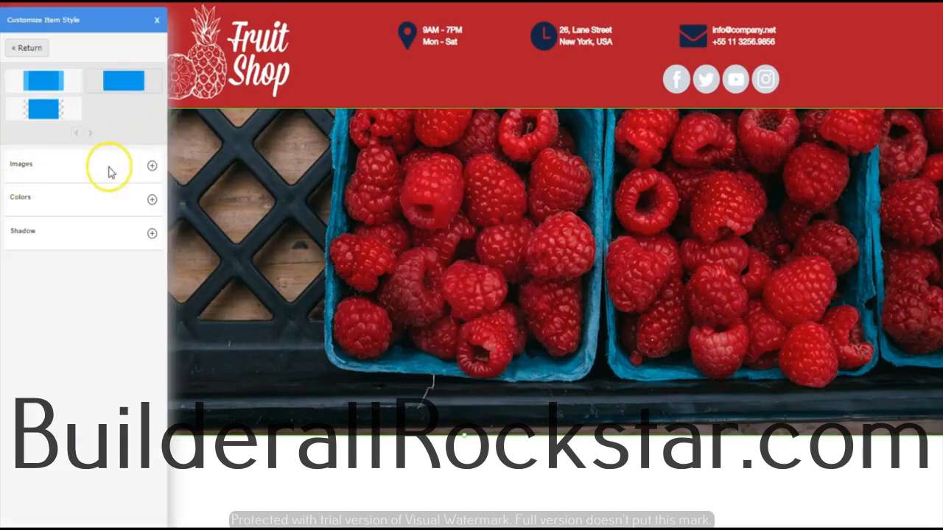
pyautogui.click(153, 165)
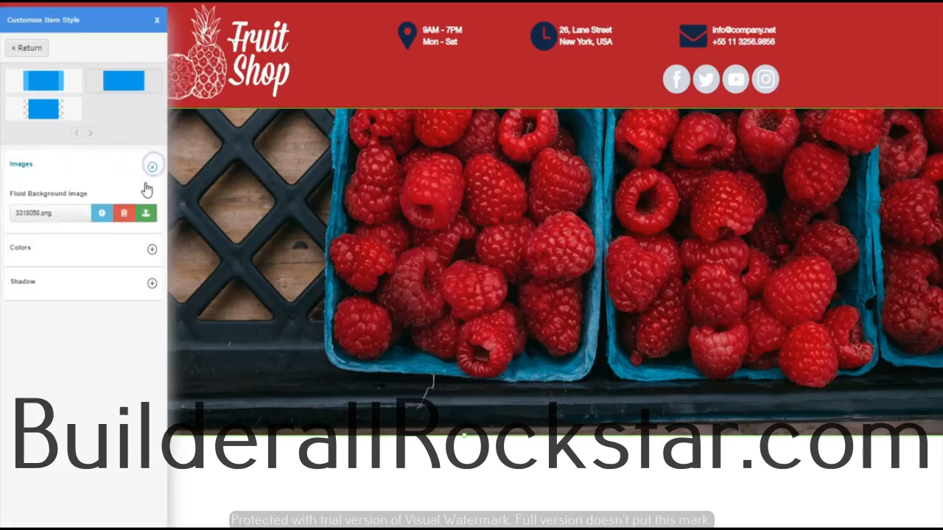
pyautogui.click(102, 213)
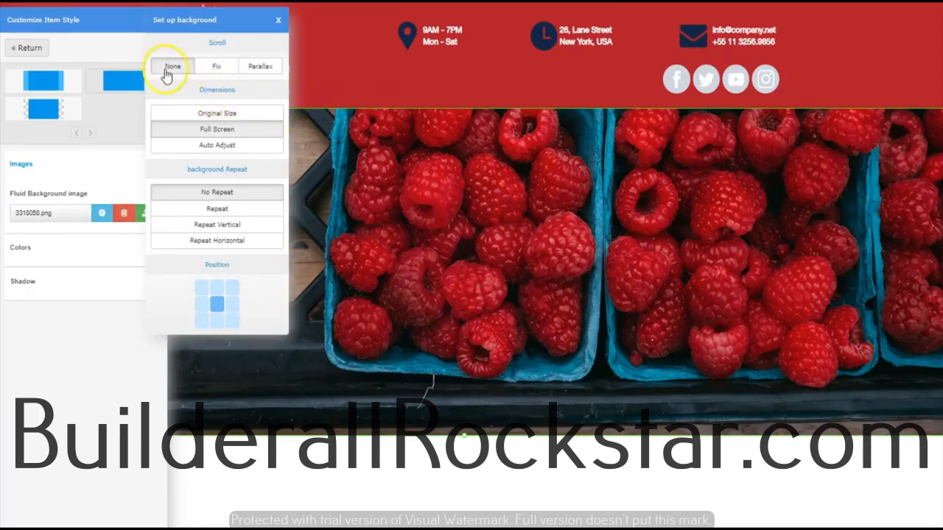
pyautogui.click(221, 67)
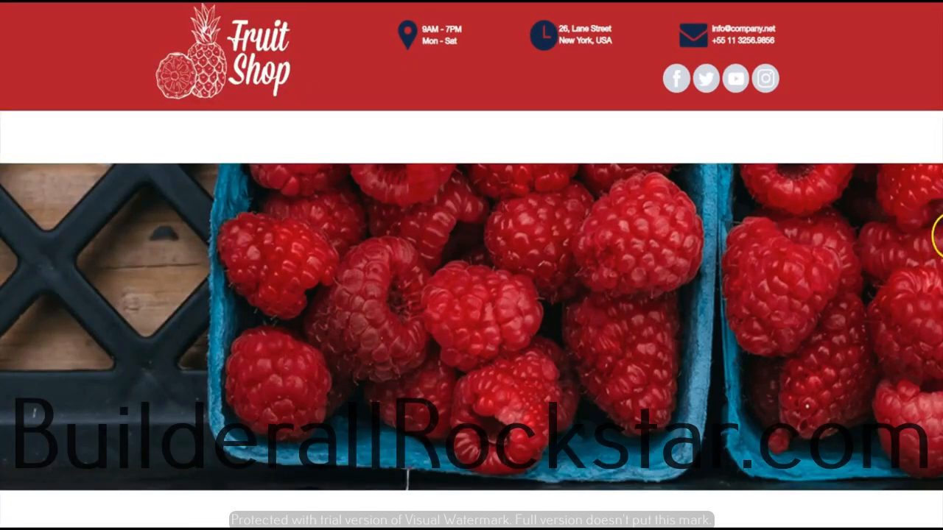
pyautogui.scroll(-4, 407, 479)
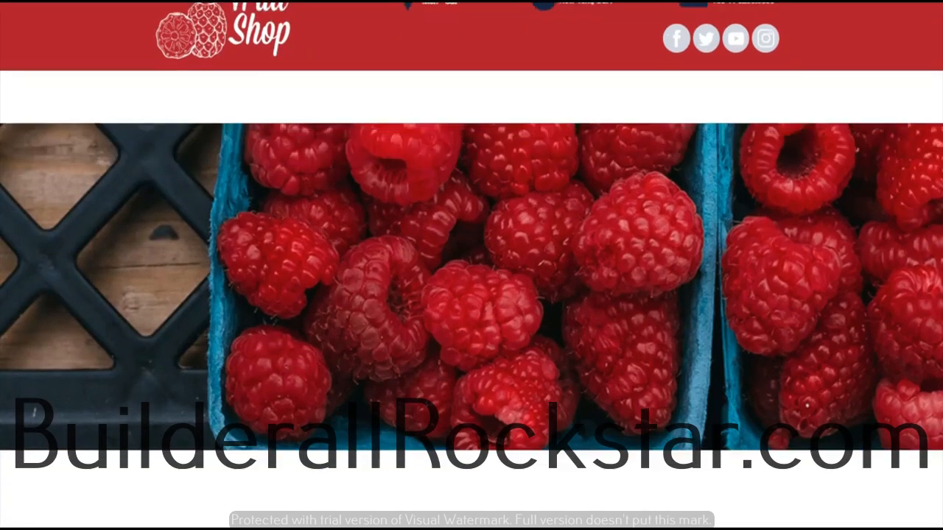
pyautogui.scroll(2, 407, 479)
pyautogui.scroll(2, 406, 479)
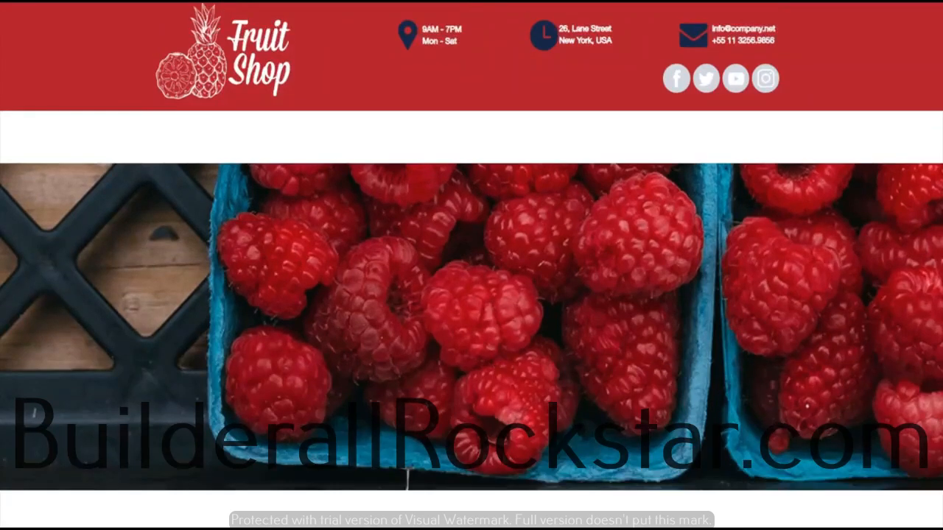
pyautogui.scroll(-5, 407, 479)
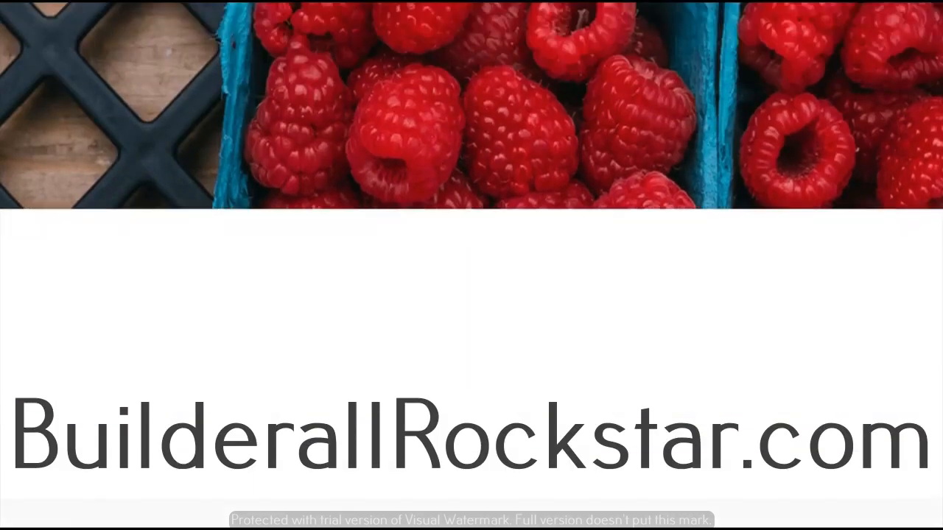
pyautogui.scroll(3, 406, 479)
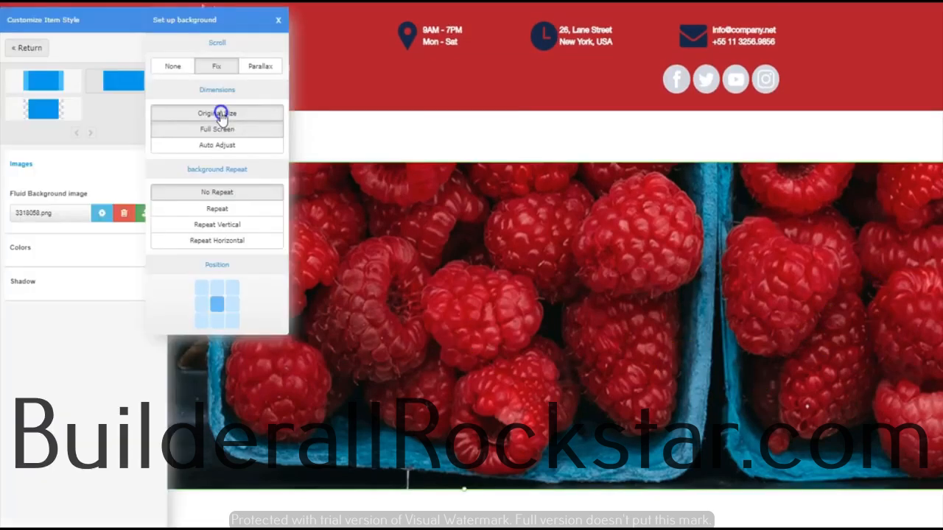
# - Try the Original Size dimensions on the raspberry banner's background, then restore Full Screen
pyautogui.click(220, 113)
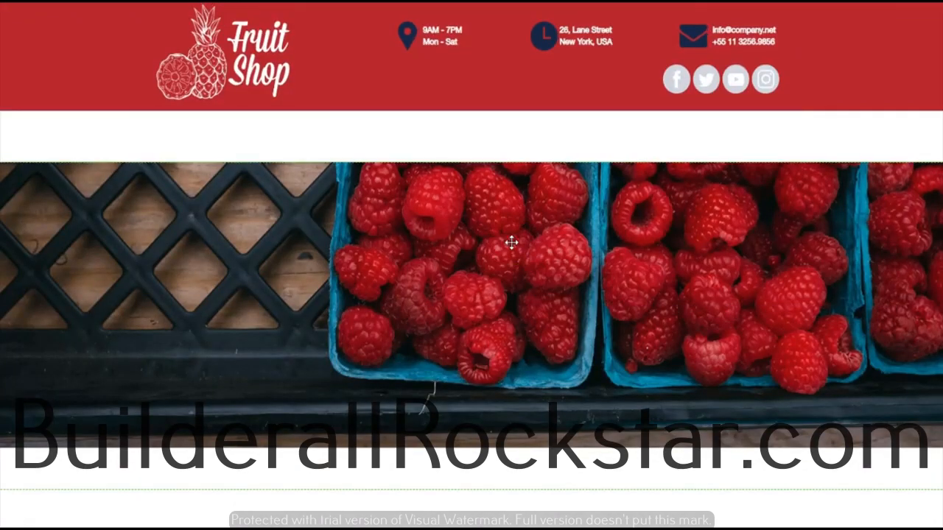
pyautogui.click(511, 242)
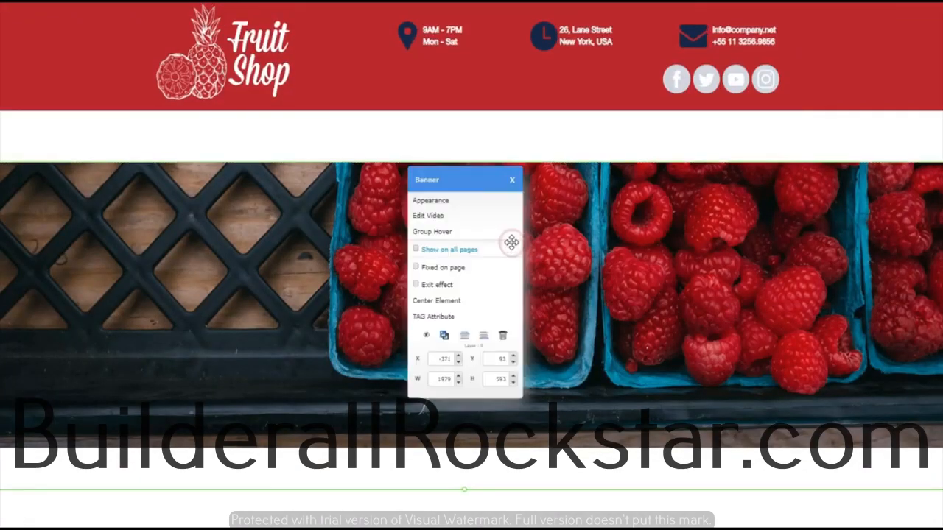
pyautogui.click(220, 136)
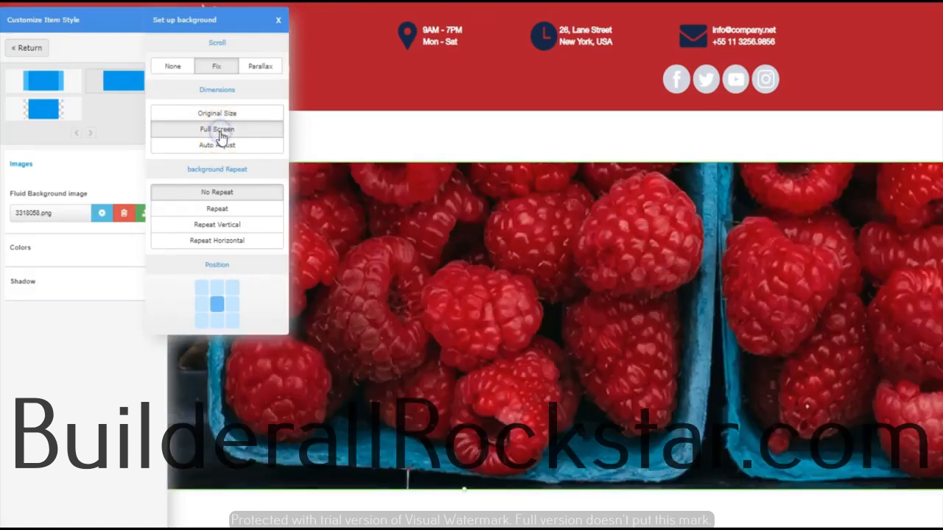
# - Compare the background dimension options, settle on Auto Adjust, and check how the raspberry banner behaves while the page scrolls
pyautogui.click(217, 145)
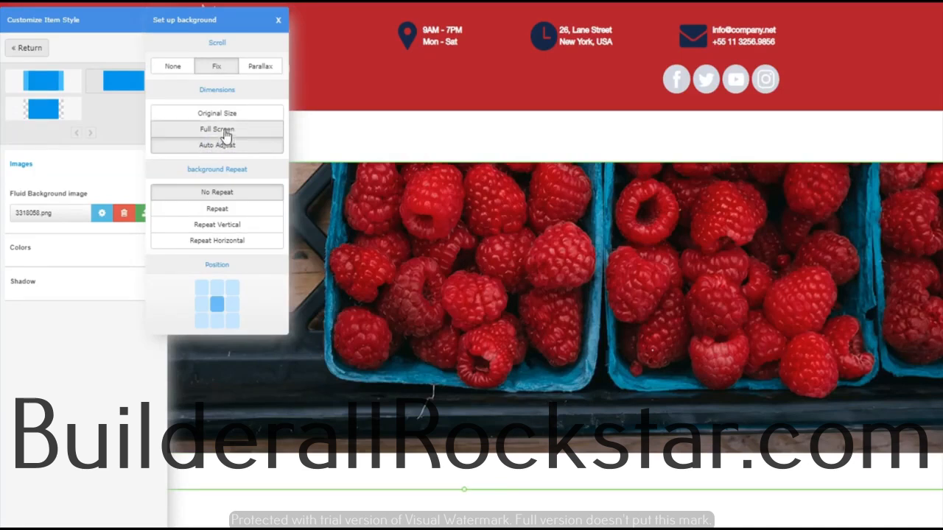
pyautogui.click(228, 114)
pyautogui.click(220, 131)
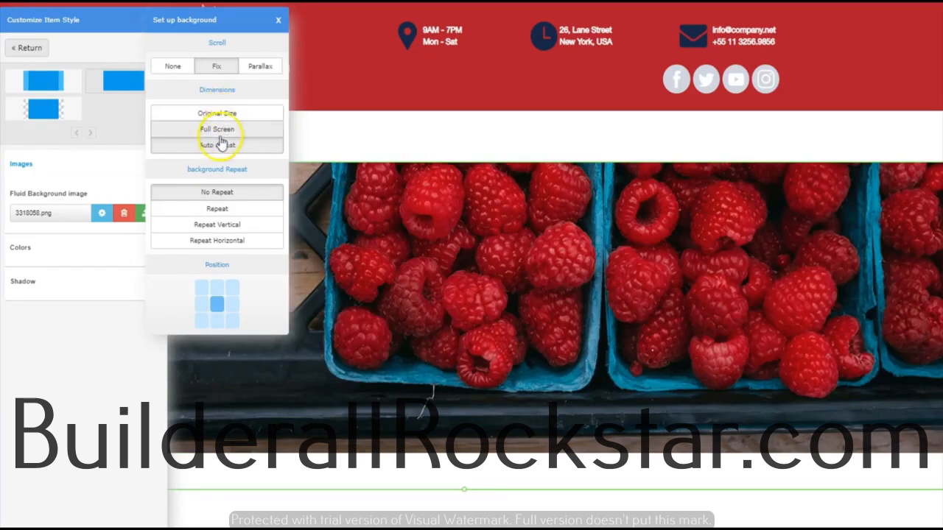
pyautogui.click(216, 148)
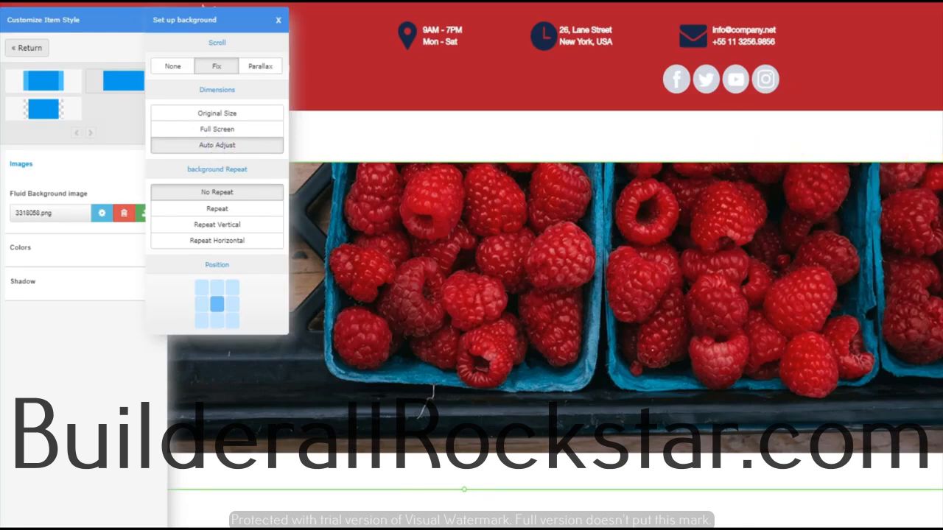
pyautogui.click(911, 211)
pyautogui.scroll(-5, 911, 212)
pyautogui.scroll(5, 911, 212)
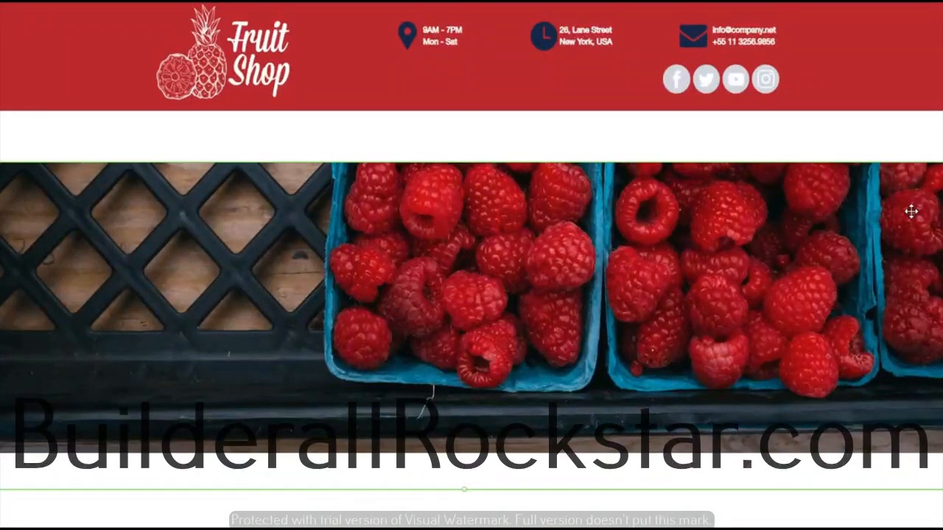
pyautogui.scroll(-5, 910, 211)
pyautogui.scroll(5, 911, 211)
# - Set the raspberry banner background's scroll to None and its dimensions to Full Screen, with No Repeat
pyautogui.click(554, 315)
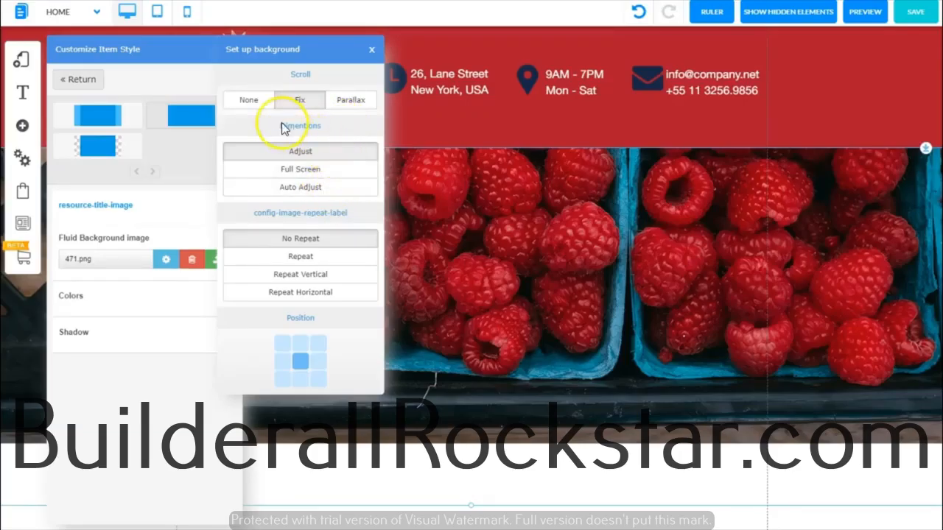
pyautogui.click(258, 101)
pyautogui.click(260, 104)
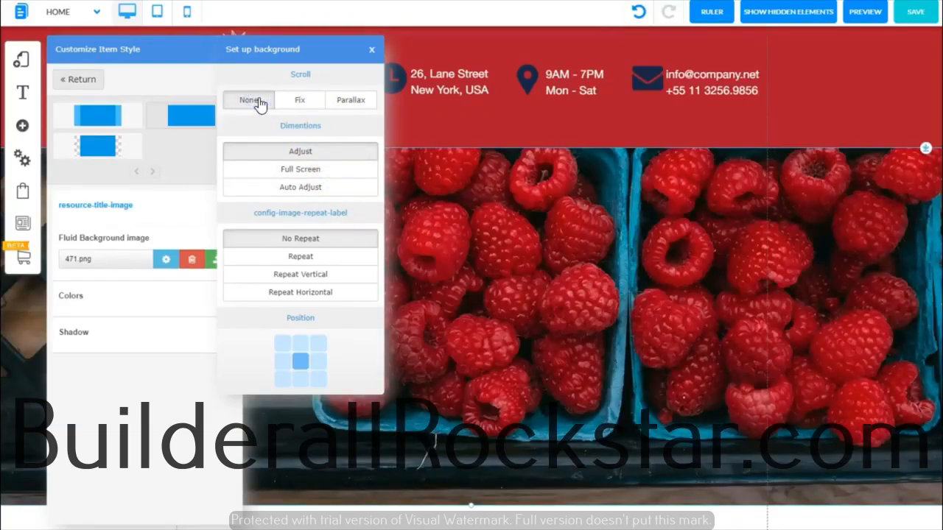
pyautogui.click(299, 172)
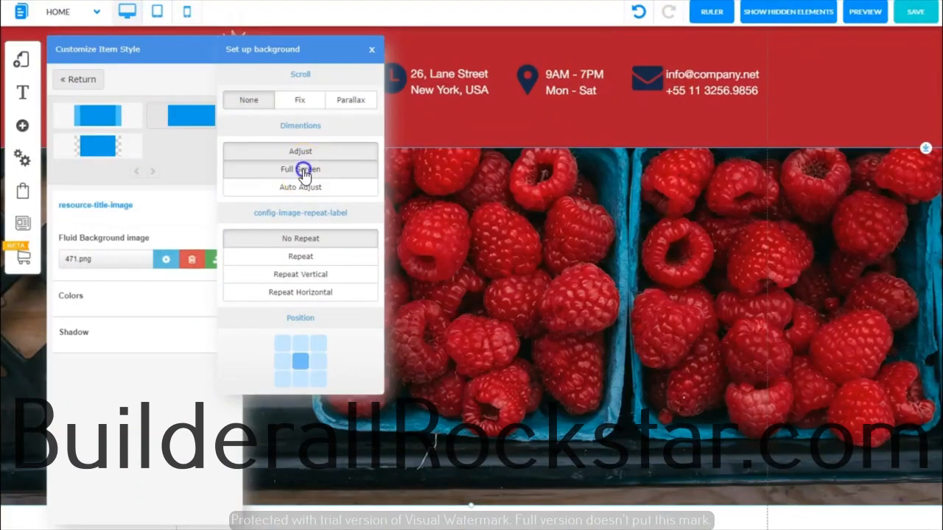
pyautogui.click(236, 245)
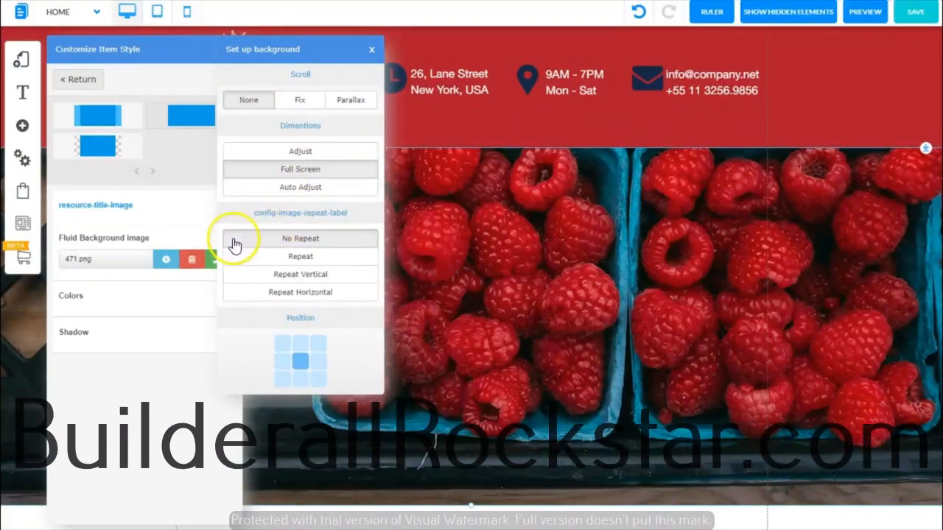
# - Centre the raspberry banner's background image position and try Parallax scrolling on it
pyautogui.click(293, 362)
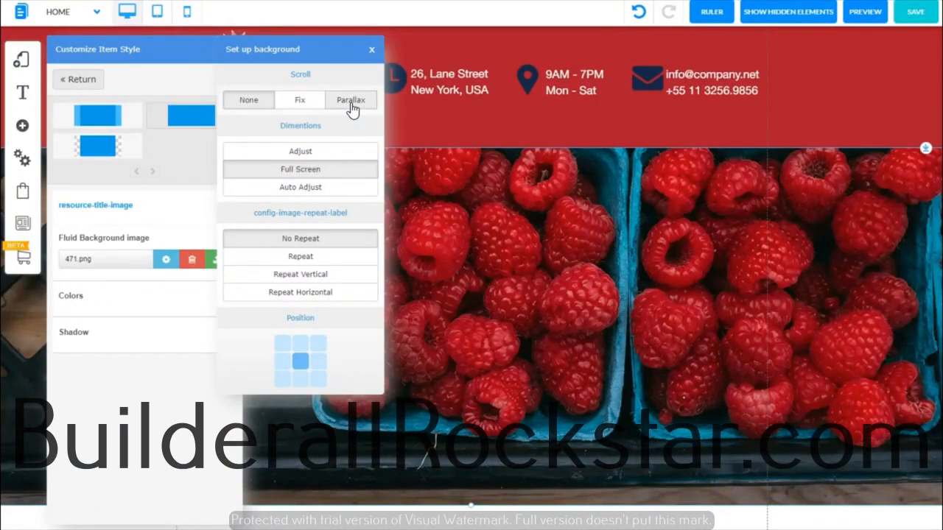
pyautogui.click(350, 103)
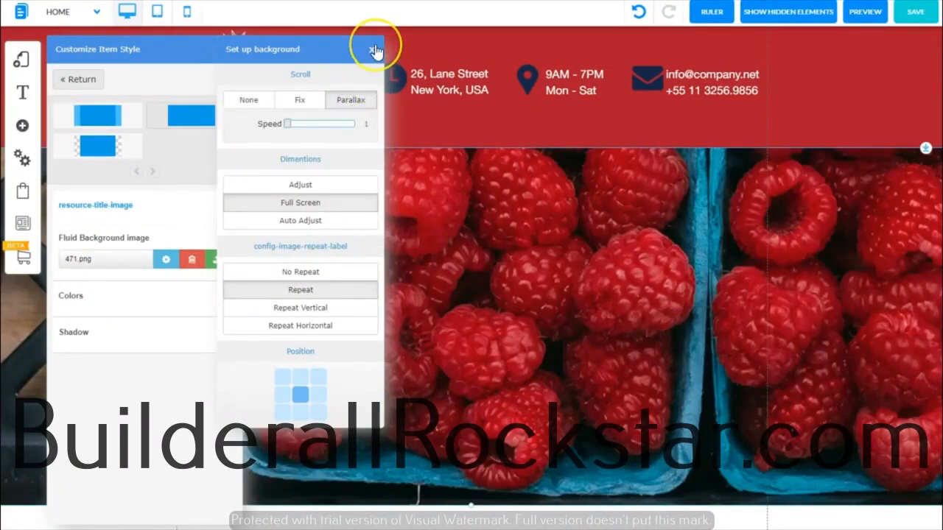
pyautogui.click(374, 49)
pyautogui.click(232, 49)
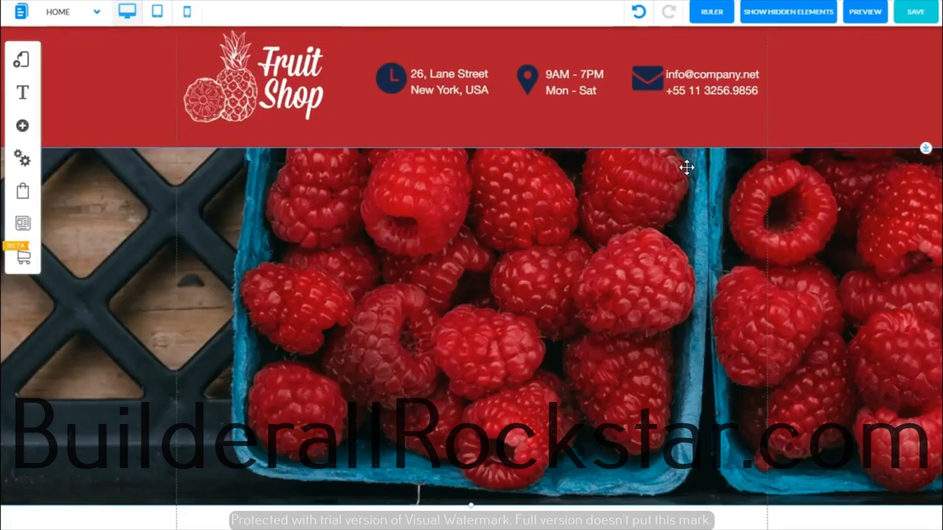
# - Shorten the raspberry banner to 480 px tall and move it down, leaving a gap below the red header
pyautogui.moveTo(659, 182); pyautogui.dragTo(618, 195)
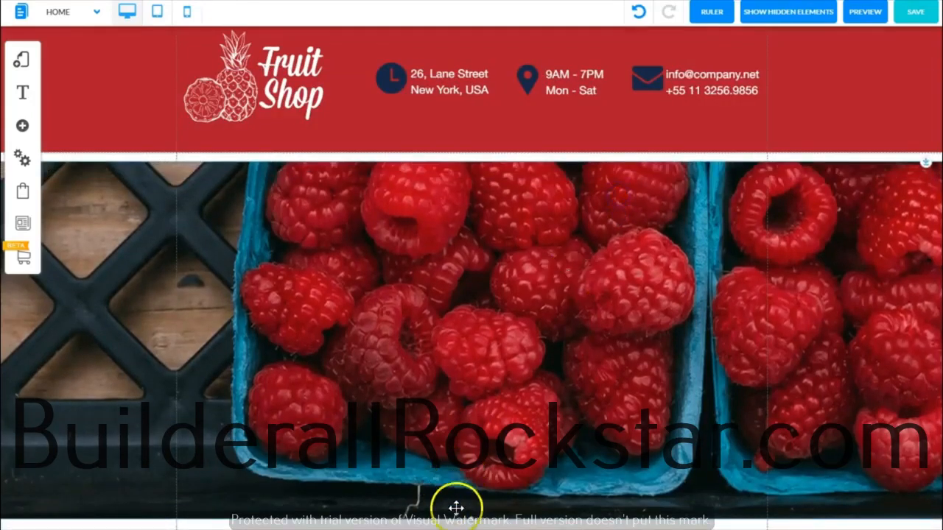
pyautogui.moveTo(470, 517); pyautogui.dragTo(470, 483)
pyautogui.moveTo(531, 312); pyautogui.dragTo(527, 342)
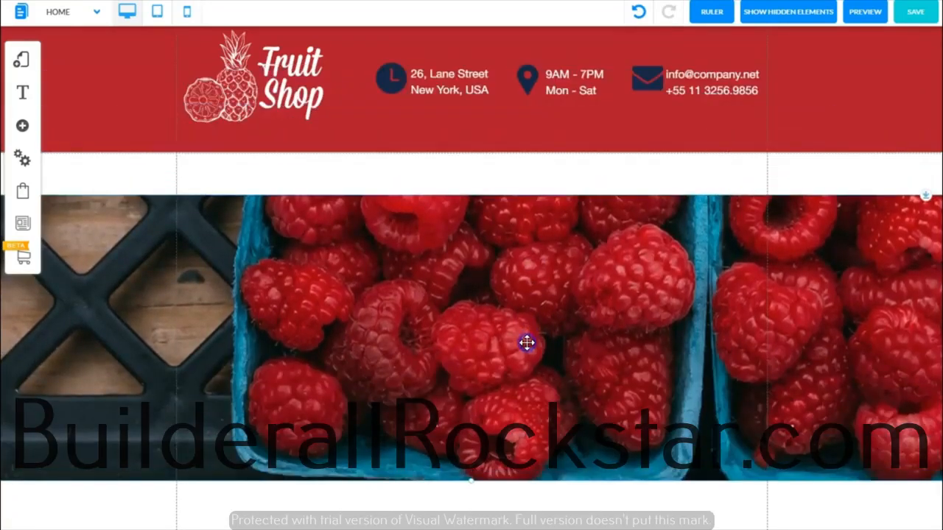
# - Examine how the raspberry banner's parallax background moves as the page scrolls down and up
pyautogui.scroll(-3, 471, 294)
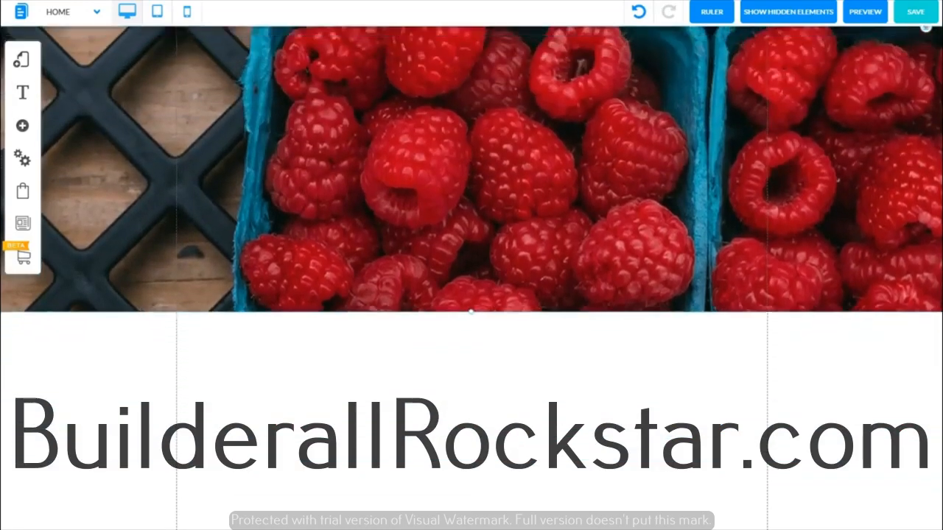
pyautogui.scroll(-2, 472, 294)
pyautogui.scroll(5, 932, 332)
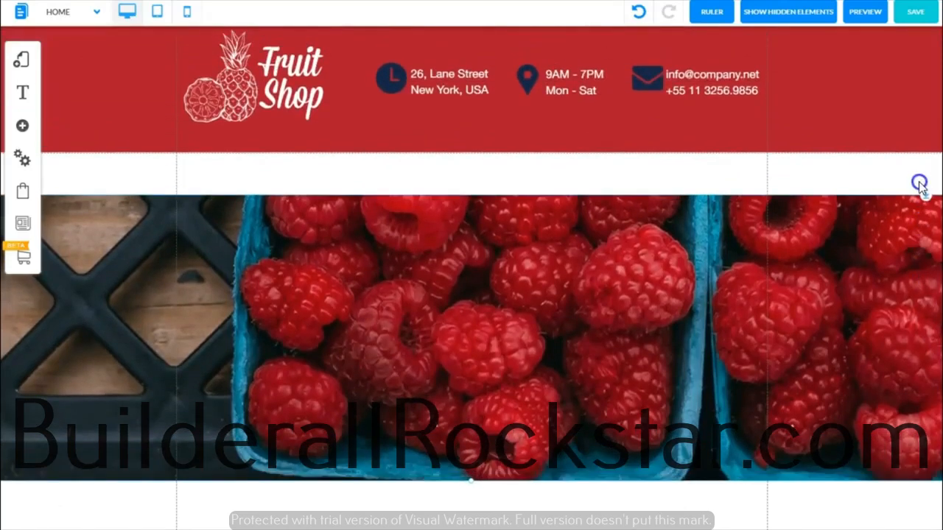
pyautogui.scroll(-4, 919, 181)
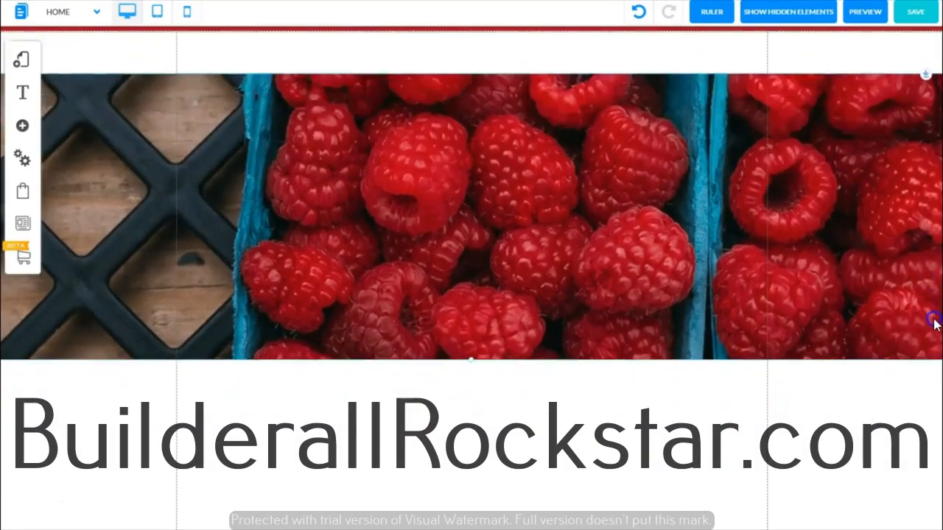
pyautogui.scroll(-1, 931, 401)
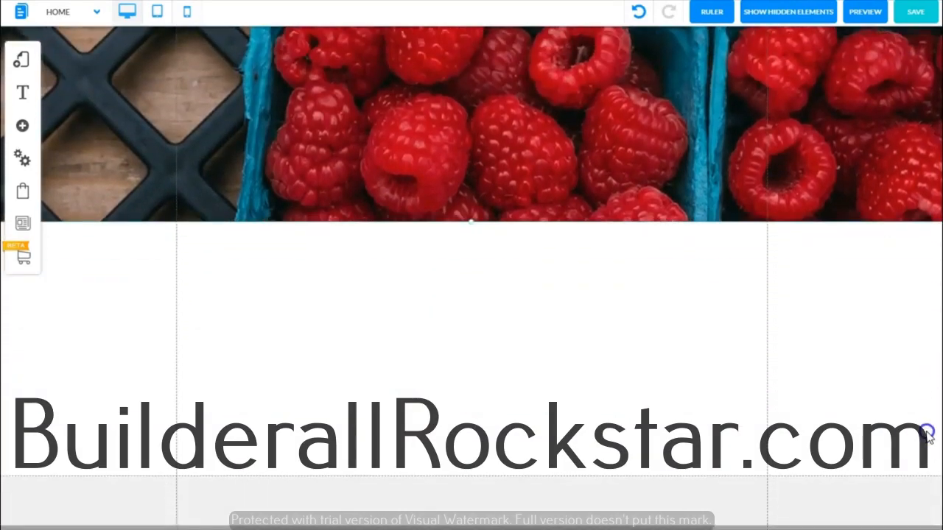
pyautogui.scroll(5, 928, 453)
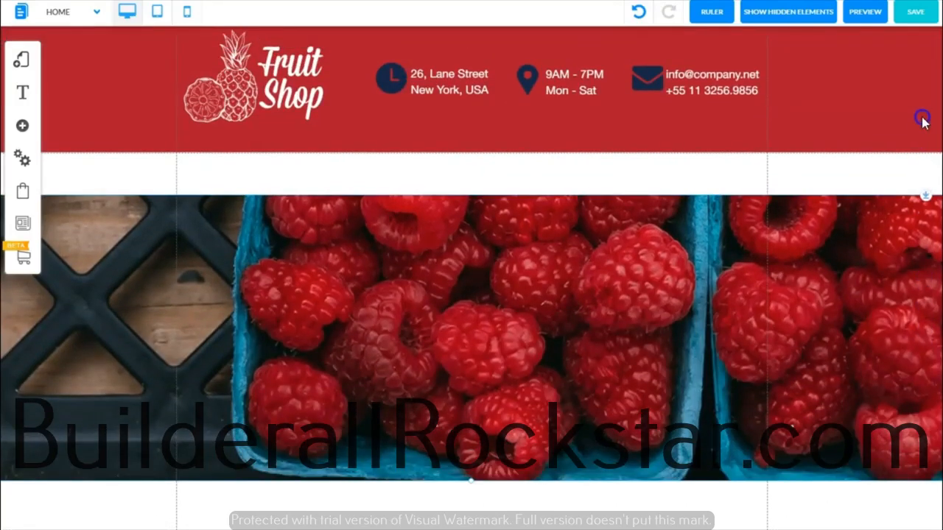
pyautogui.scroll(-5, 916, 168)
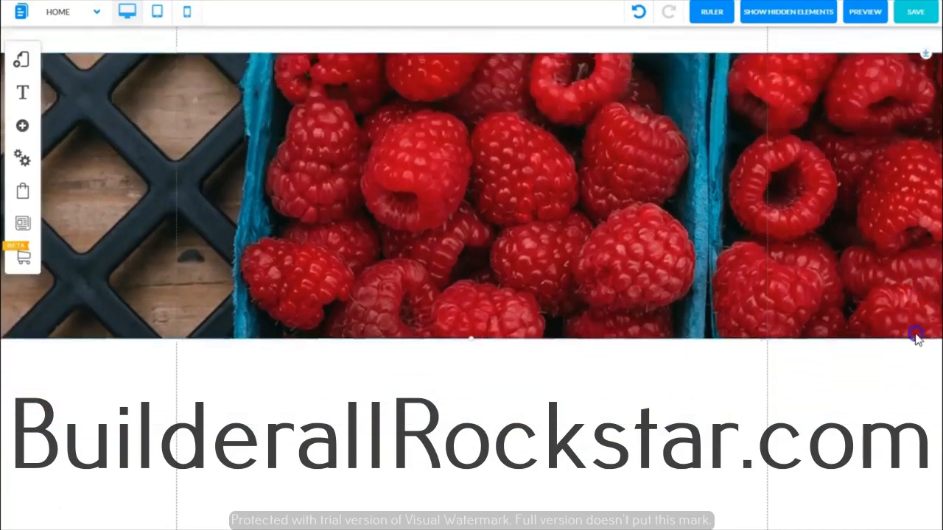
pyautogui.scroll(5, 917, 401)
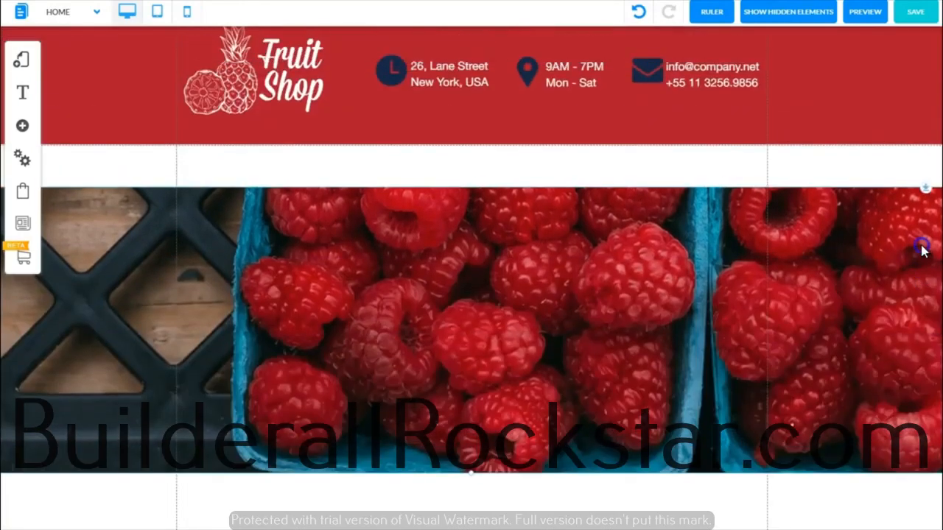
# - Try a parallax speed of 2 on the raspberry banner's fluid background image and check the effect while scrolling
pyautogui.doubleClick(465, 254)
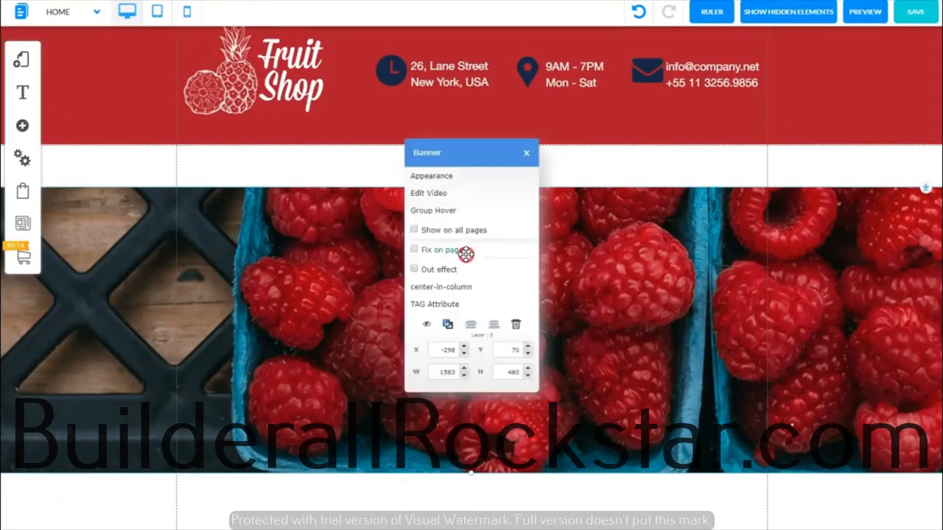
pyautogui.click(433, 177)
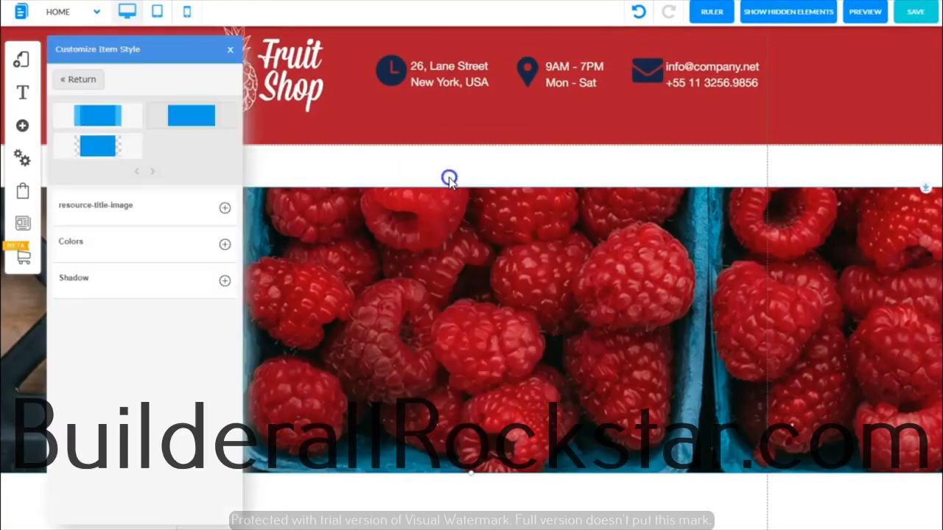
pyautogui.click(213, 221)
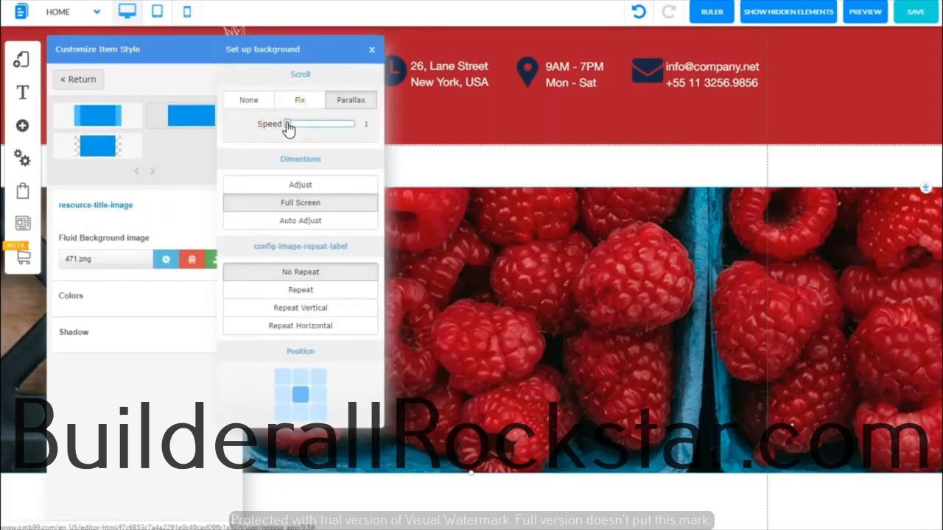
pyautogui.moveTo(297, 125); pyautogui.dragTo(301, 127)
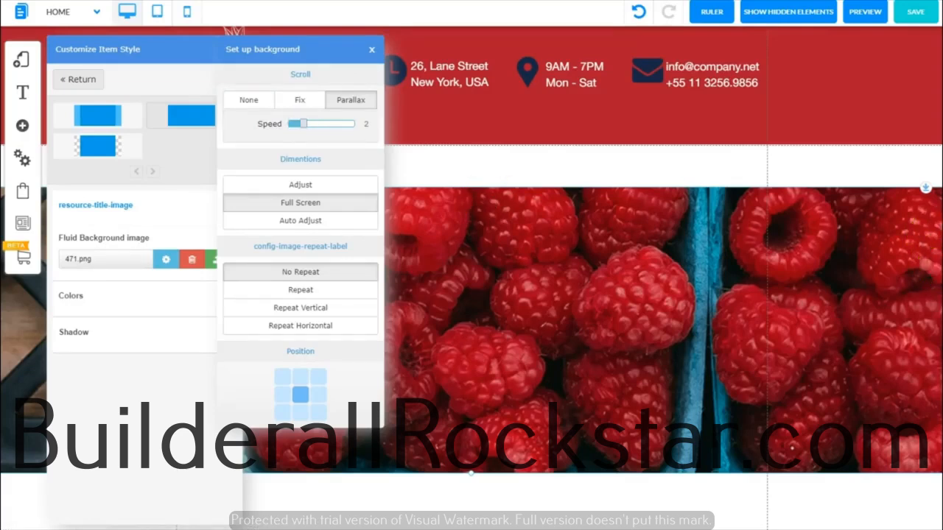
pyautogui.scroll(-3, 937, 300)
pyautogui.scroll(3, 937, 301)
pyautogui.scroll(-3, 936, 301)
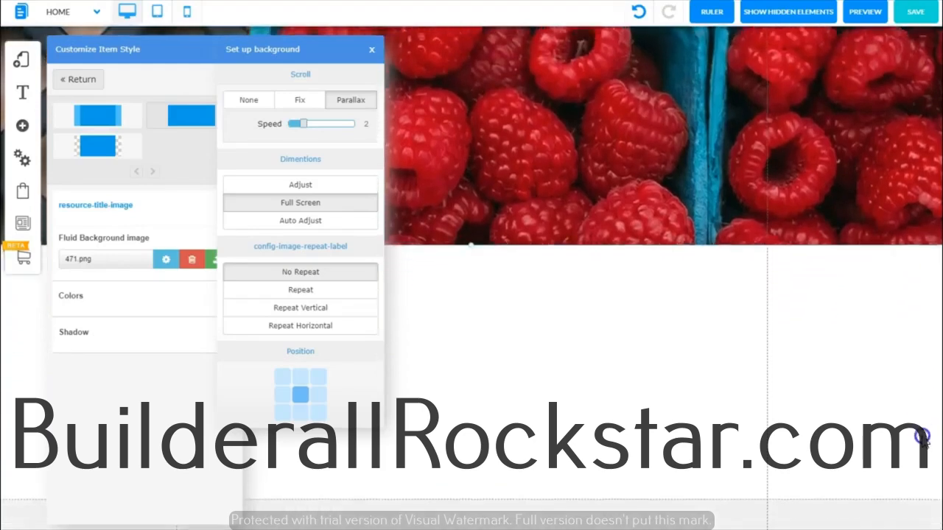
pyautogui.scroll(3, 916, 472)
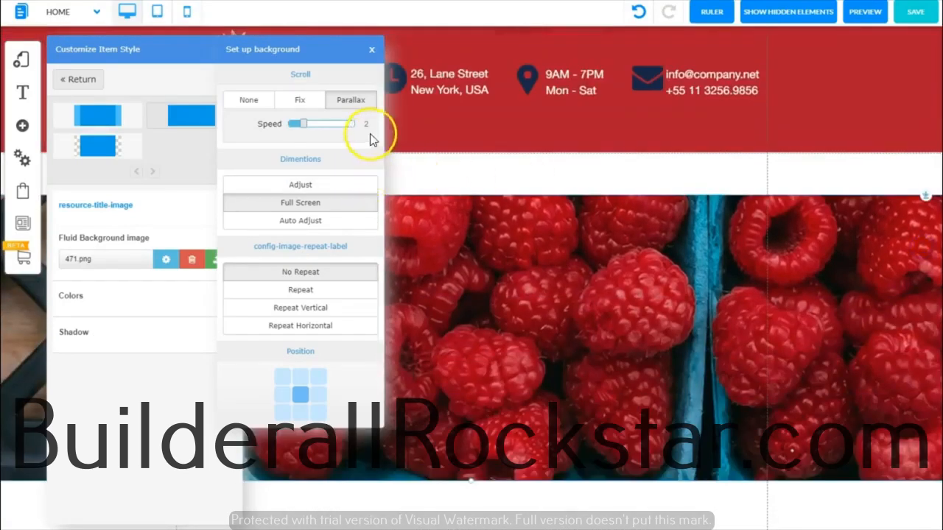
# - Try parallax speed 5 on the banner background, return it to 1, and check the page's scrolling
pyautogui.moveTo(302, 123); pyautogui.dragTo(352, 135)
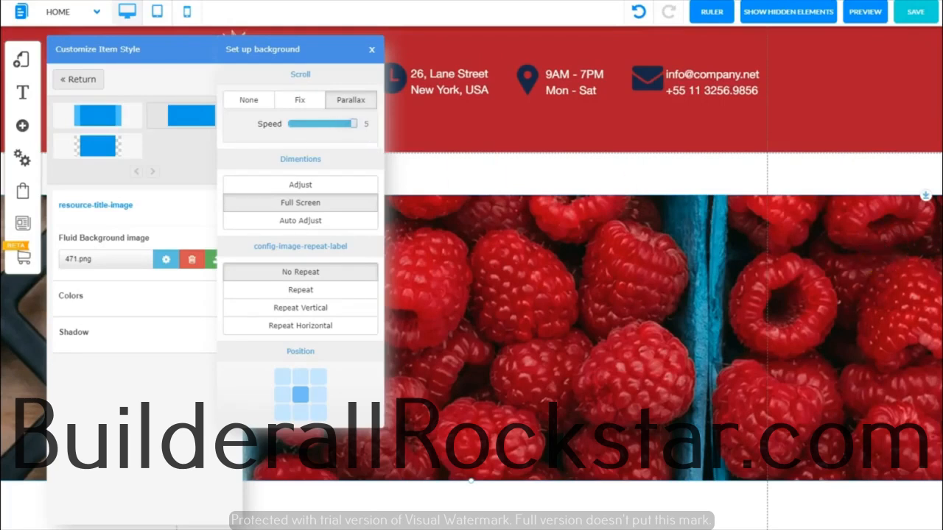
pyautogui.moveTo(354, 127); pyautogui.dragTo(288, 124)
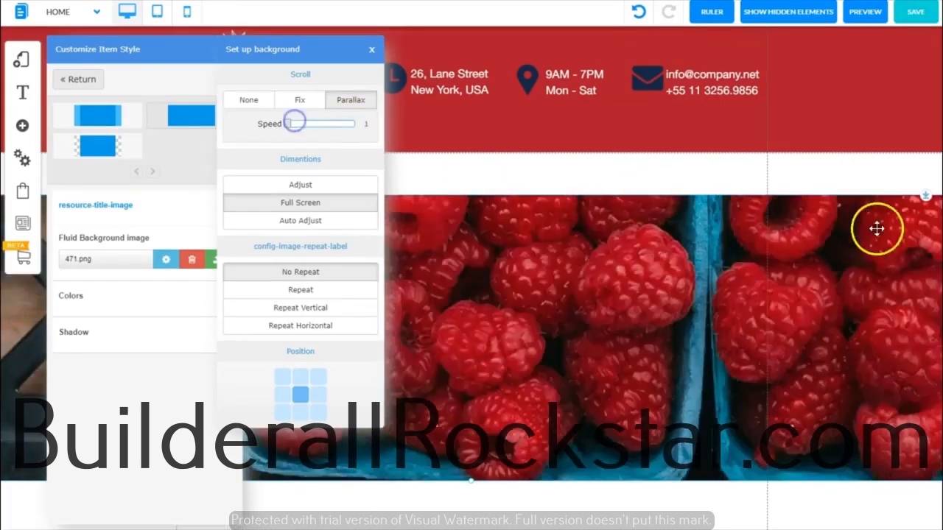
pyautogui.scroll(-5, 590, 295)
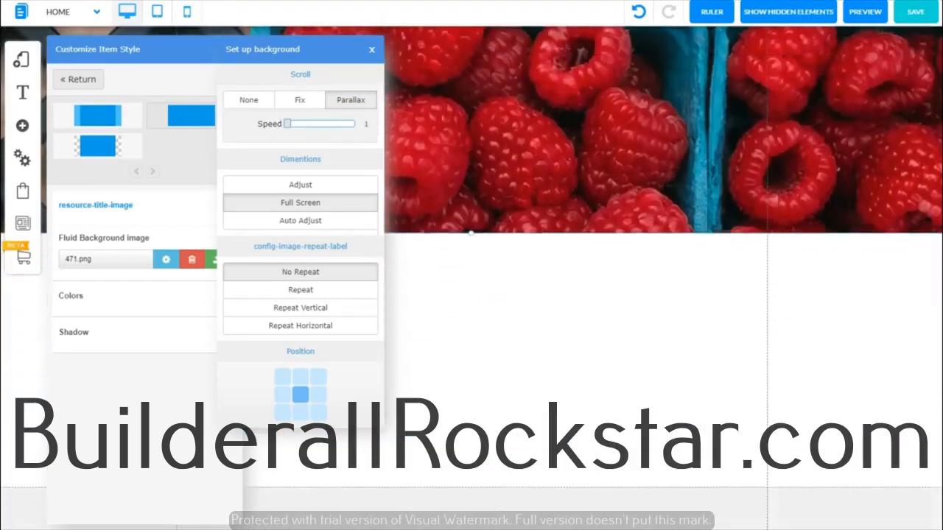
pyautogui.scroll(5, 589, 295)
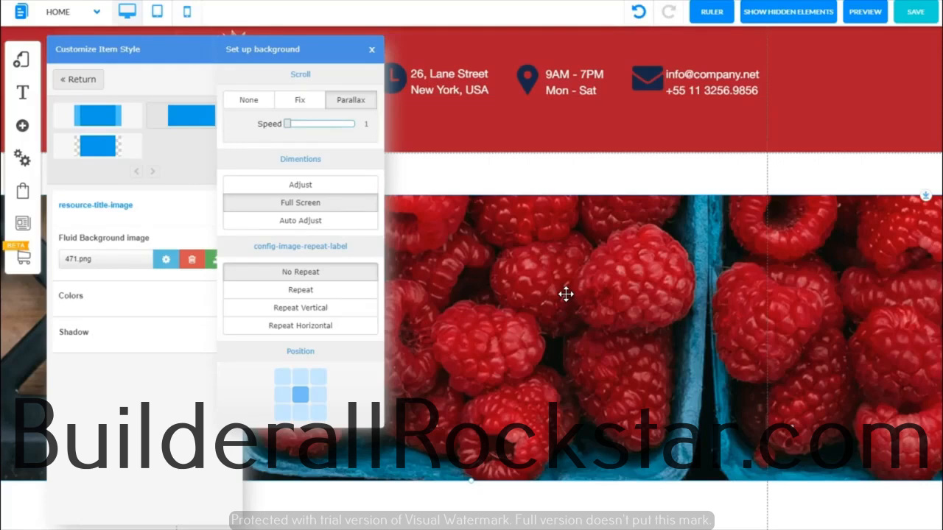
# - Set the raspberry banner background's scroll to None and move the banner up against the red header
pyautogui.click(253, 99)
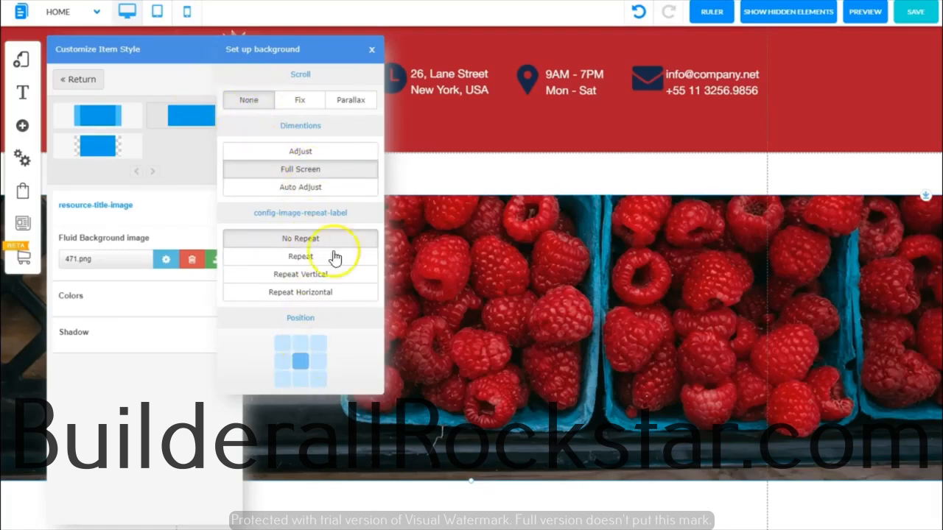
pyautogui.click(371, 48)
pyautogui.click(229, 53)
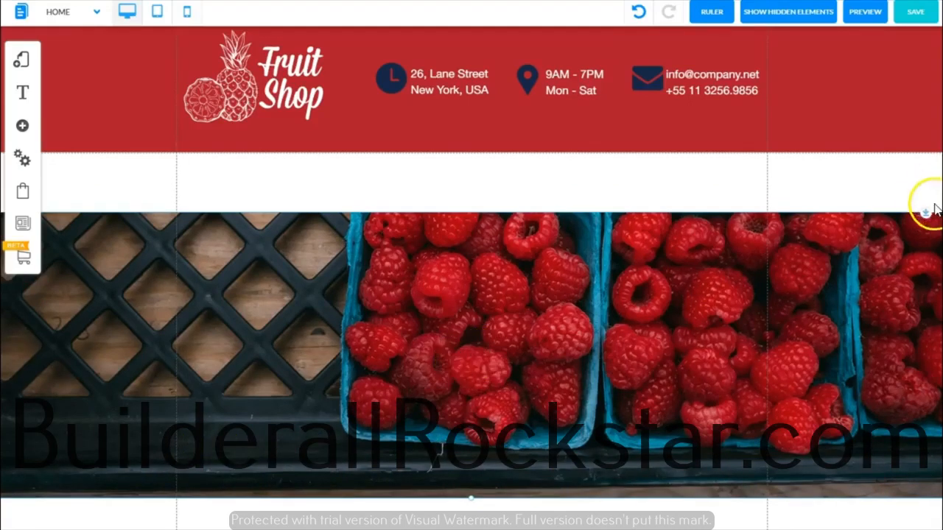
pyautogui.moveTo(926, 215); pyautogui.dragTo(924, 141)
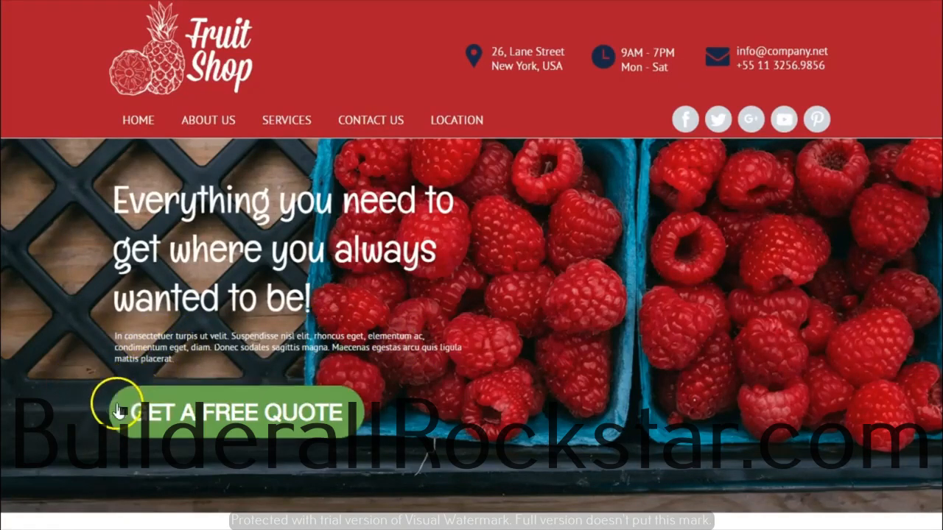
# - Consult the finished Fruit Shop page's headline and add a Title XL text element over the raspberry banner
pyautogui.moveTo(112, 205); pyautogui.dragTo(115, 204)
pyautogui.hotkey('ctrl', 'c')
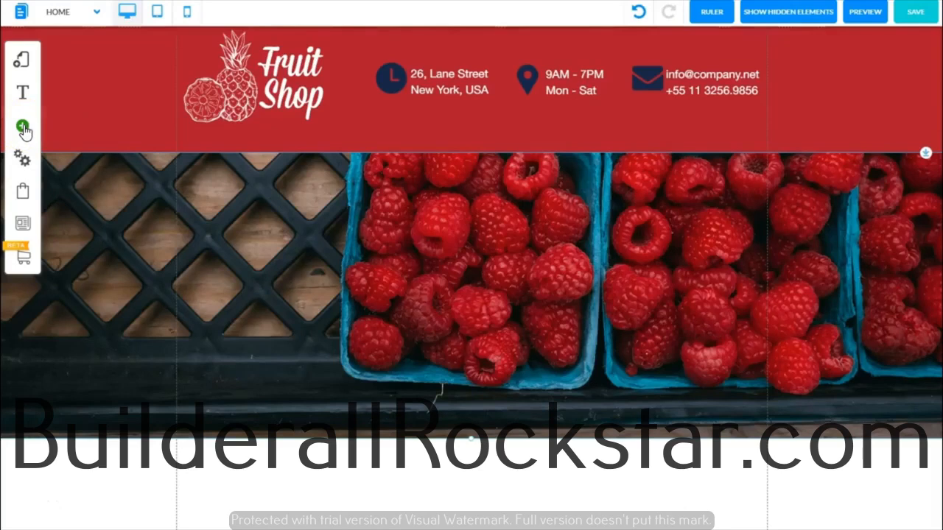
pyautogui.click(23, 129)
pyautogui.click(72, 112)
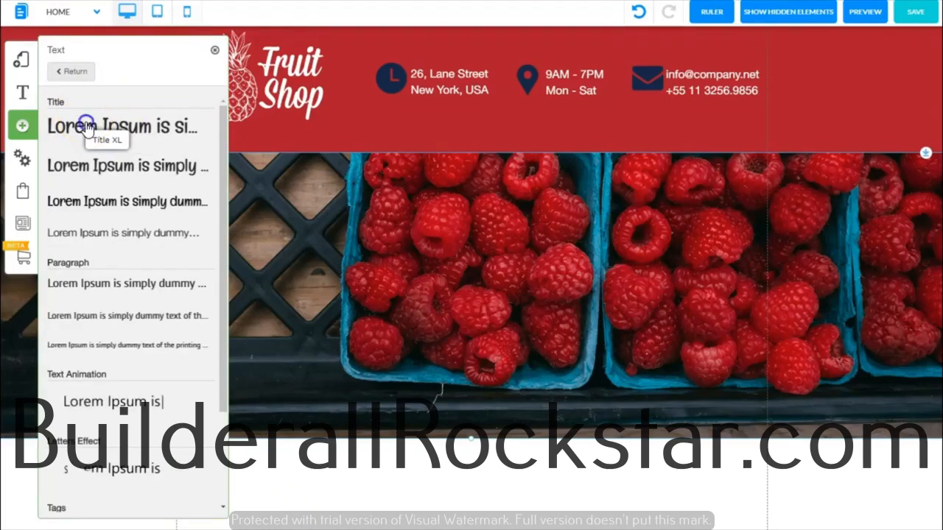
pyautogui.click(87, 127)
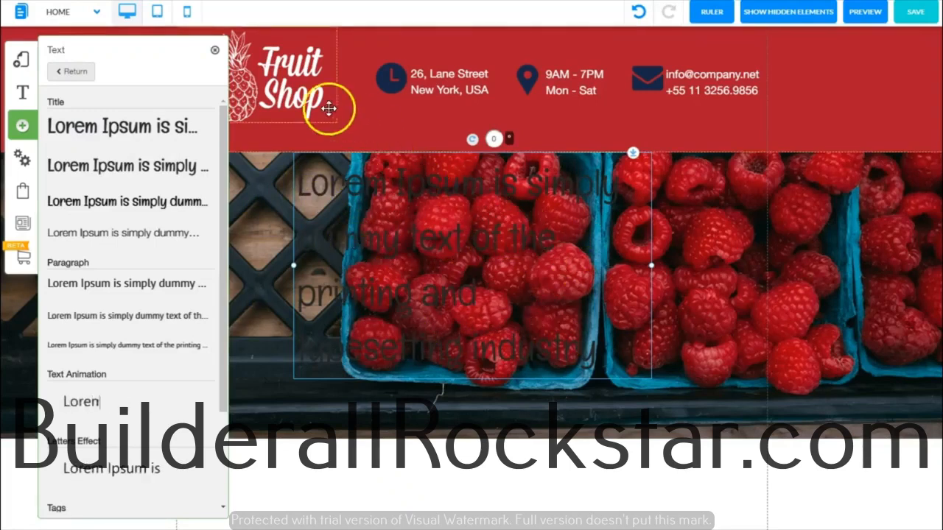
pyautogui.click(214, 50)
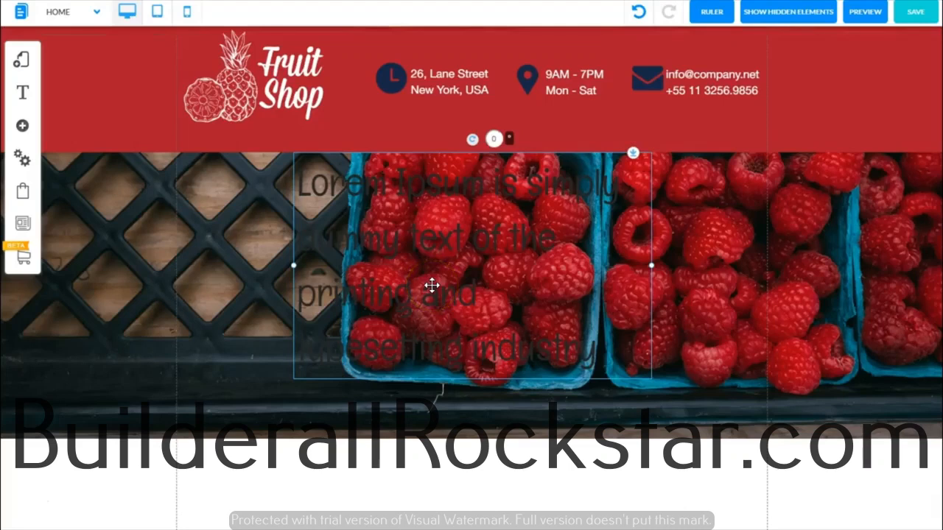
# - Replace the title's placeholder text with "Everything you need to get where you always wanted to be!"
pyautogui.click(427, 287)
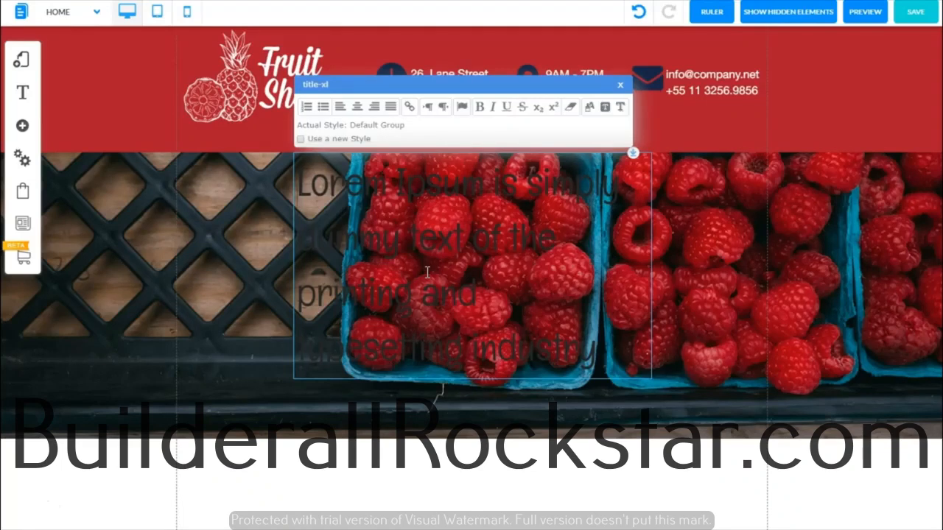
pyautogui.hotkey('ctrl', 'a')
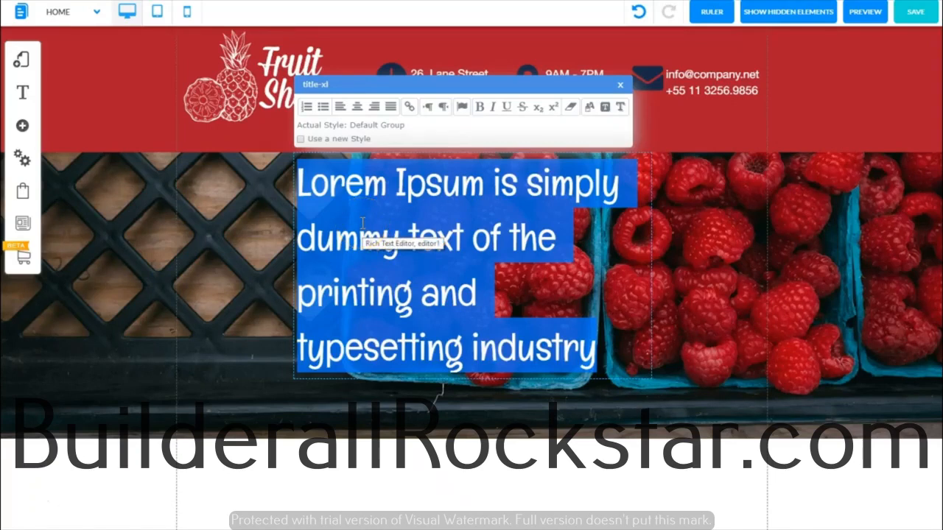
pyautogui.hotkey('ctrl', 'v')
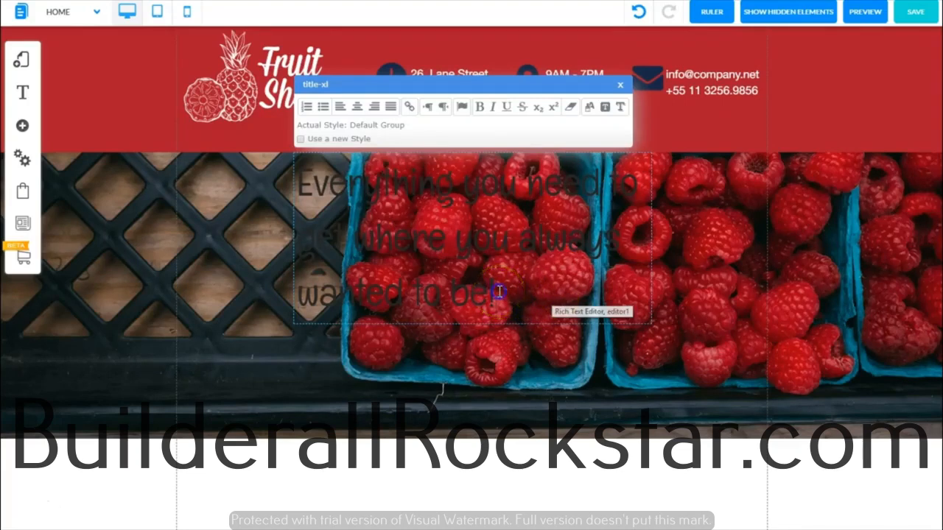
# - Colour the whole headline white and move it to the left column guide, just below the red header
pyautogui.moveTo(495, 293); pyautogui.dragTo(304, 169)
pyautogui.click(588, 112)
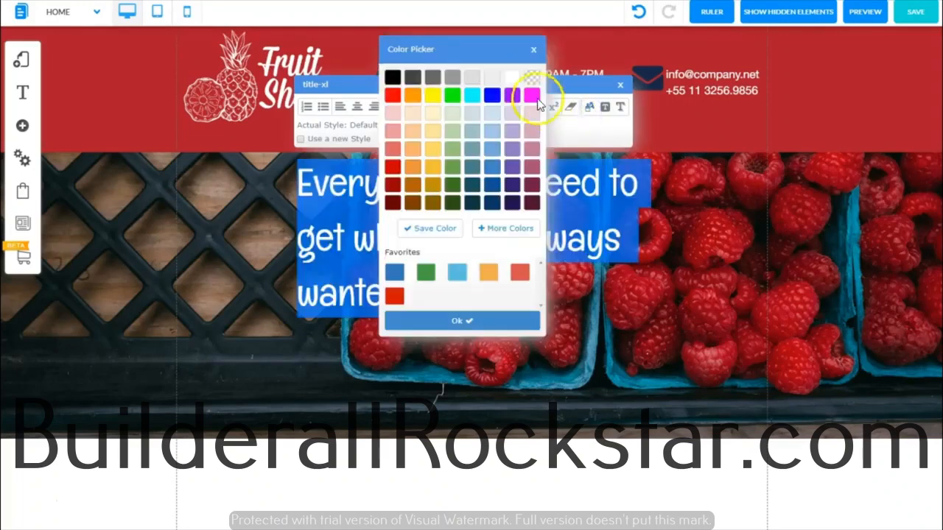
pyautogui.click(450, 320)
pyautogui.click(529, 238)
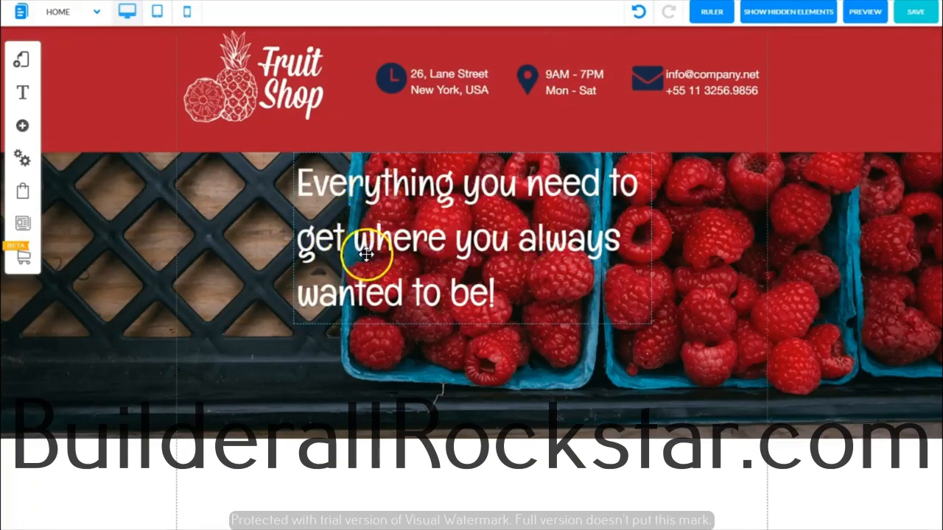
pyautogui.click(501, 225)
pyautogui.moveTo(501, 225); pyautogui.dragTo(383, 229)
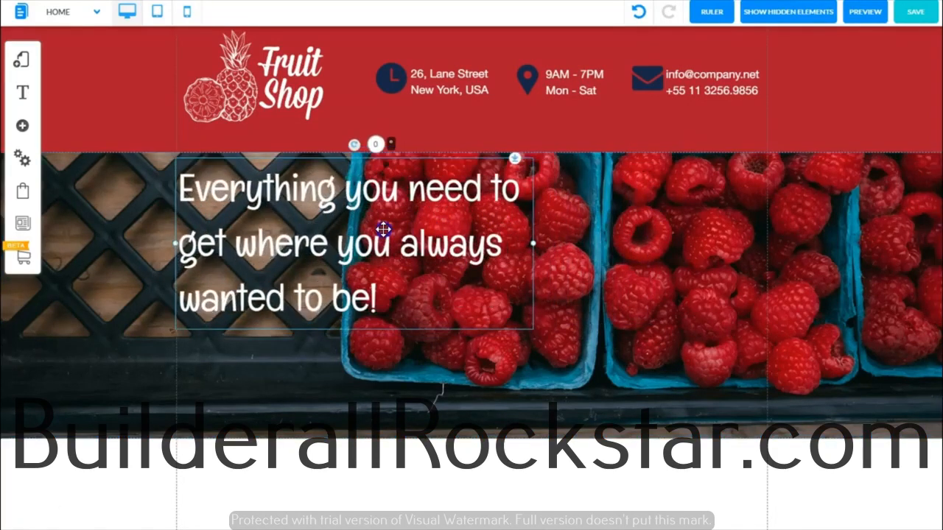
# - Copy the finished Fruit Shop page's hero paragraph, add a Paragraph L text element and place it below the headline
pyautogui.click(564, 267)
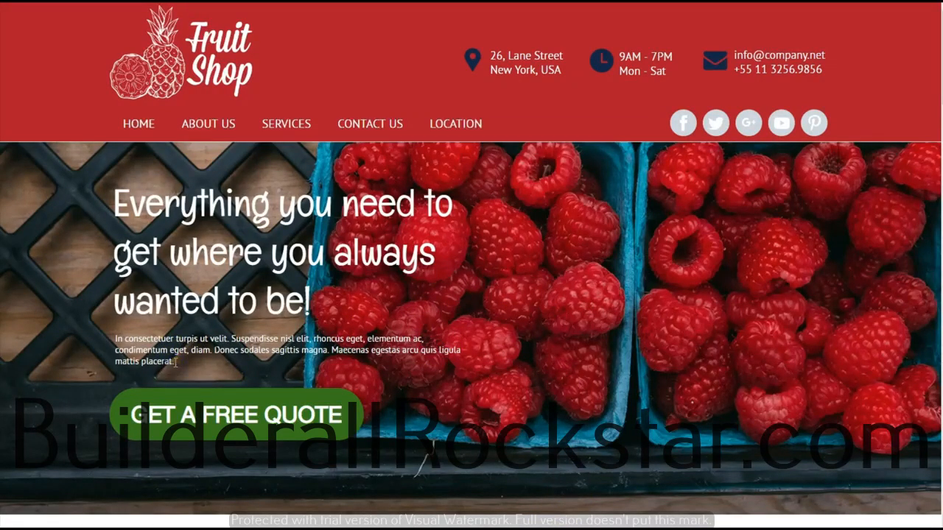
pyautogui.moveTo(148, 359); pyautogui.dragTo(116, 339)
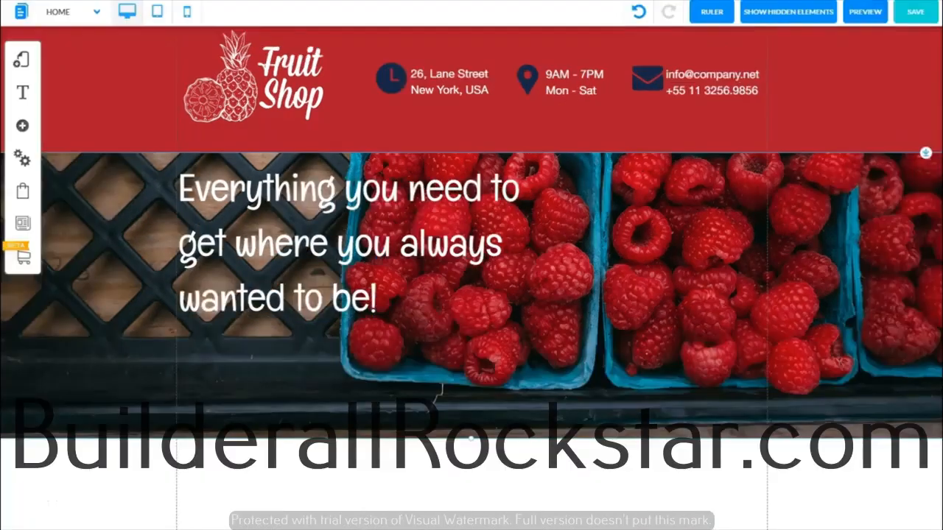
pyautogui.click(23, 126)
pyautogui.click(84, 111)
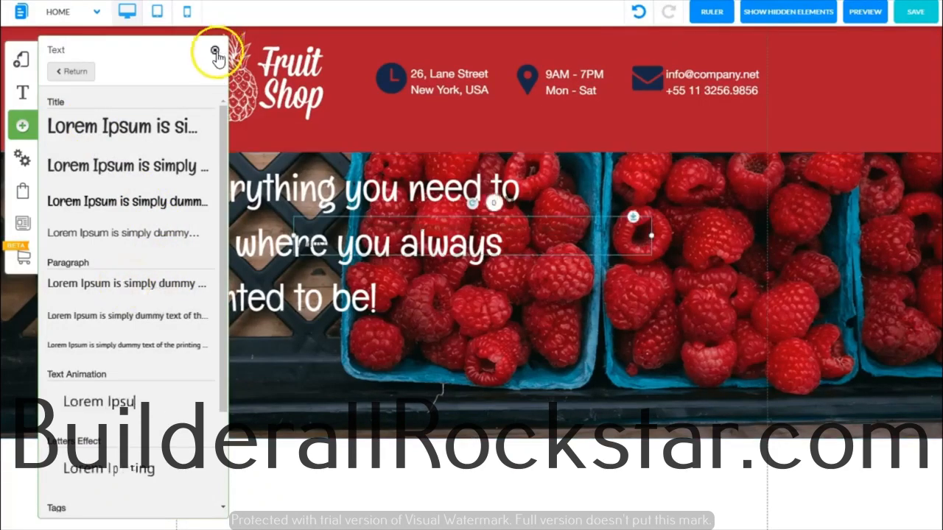
pyautogui.click(215, 49)
pyautogui.moveTo(566, 235); pyautogui.dragTo(567, 358)
# - Replace the new paragraph's placeholder with the copied text beginning "In consectetuer turpis ut velit."
pyautogui.click(456, 356)
pyautogui.doubleClick(456, 357)
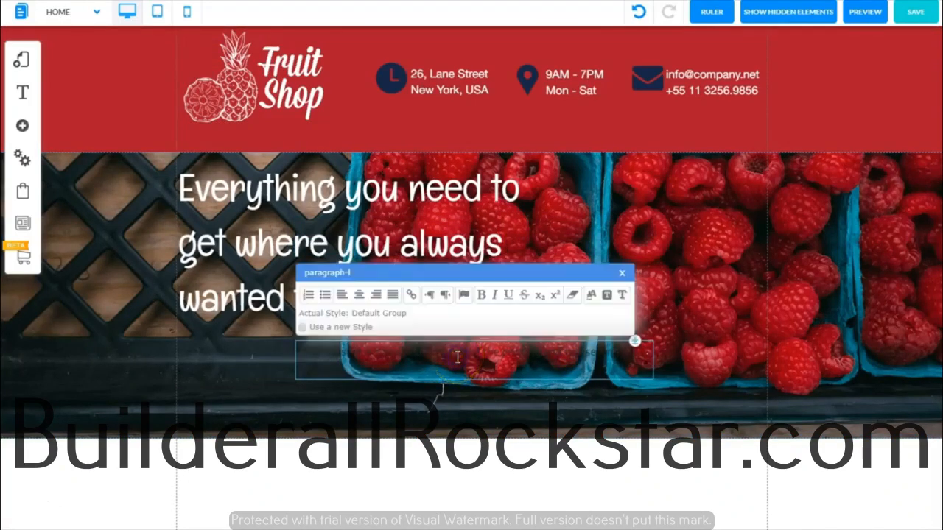
pyautogui.moveTo(449, 367); pyautogui.dragTo(301, 352)
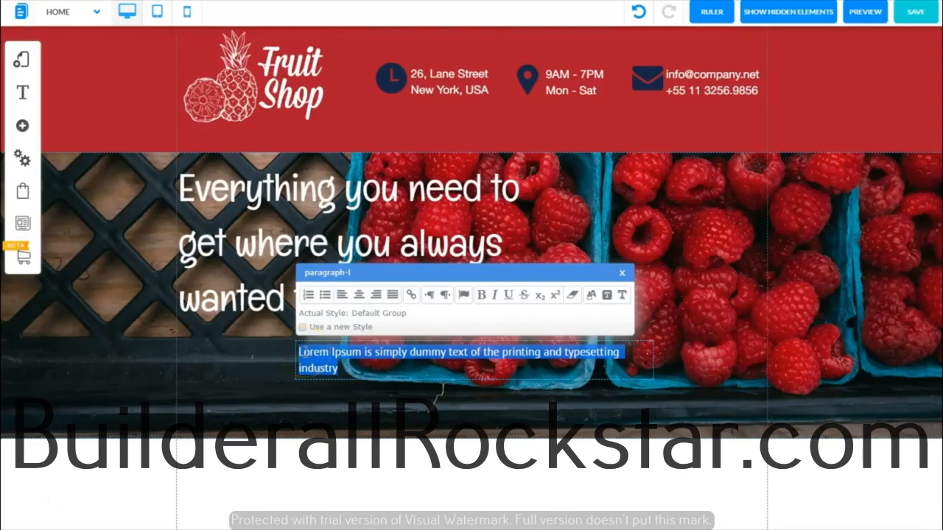
pyautogui.write('In consectetuer turpis ut velit. Suspendisse nisl elit, rhoncus eget, elementum ac, condimentum eget, diam. Donec sodales sagittis magna. Maecenas egestas arcu quis ligula mattis placerat.')
# - Colour the whole paragraph white and move it to the left column guide, directly under the headline
pyautogui.moveTo(554, 385); pyautogui.dragTo(279, 358)
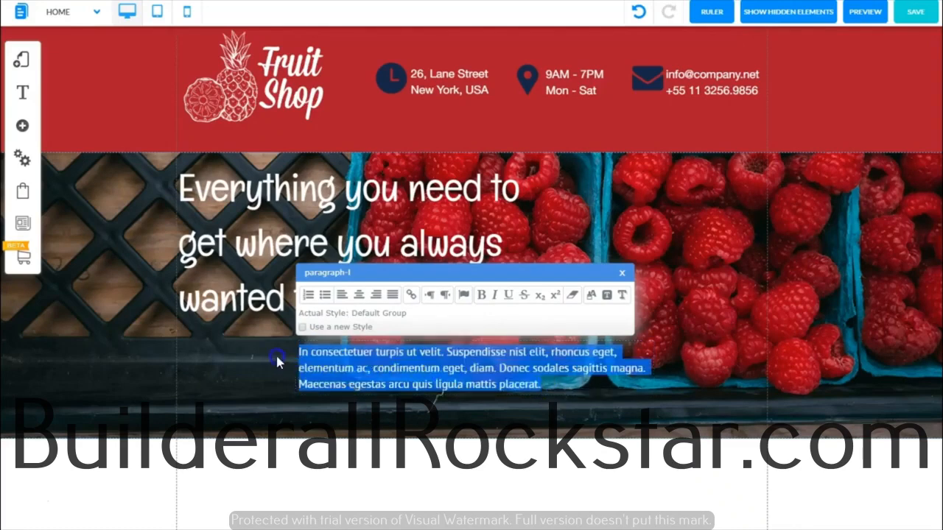
pyautogui.click(593, 298)
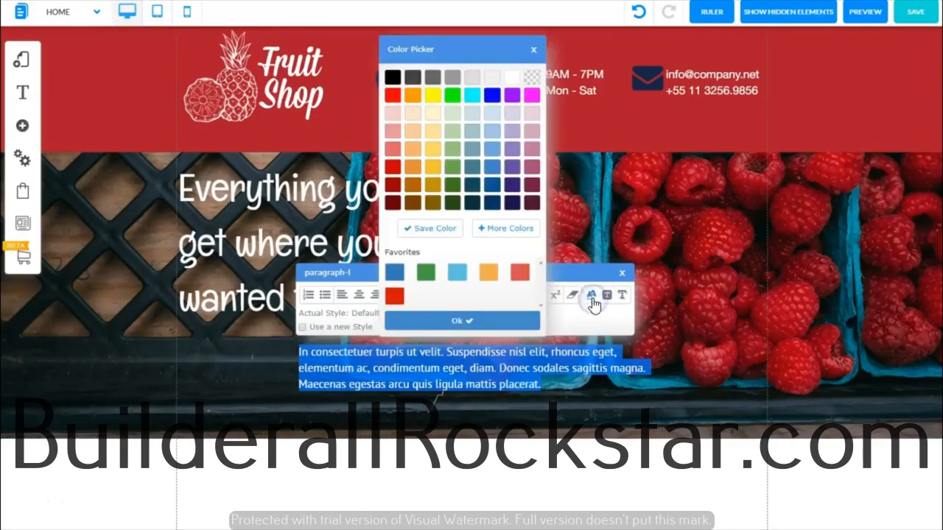
pyautogui.click(523, 78)
pyautogui.click(453, 321)
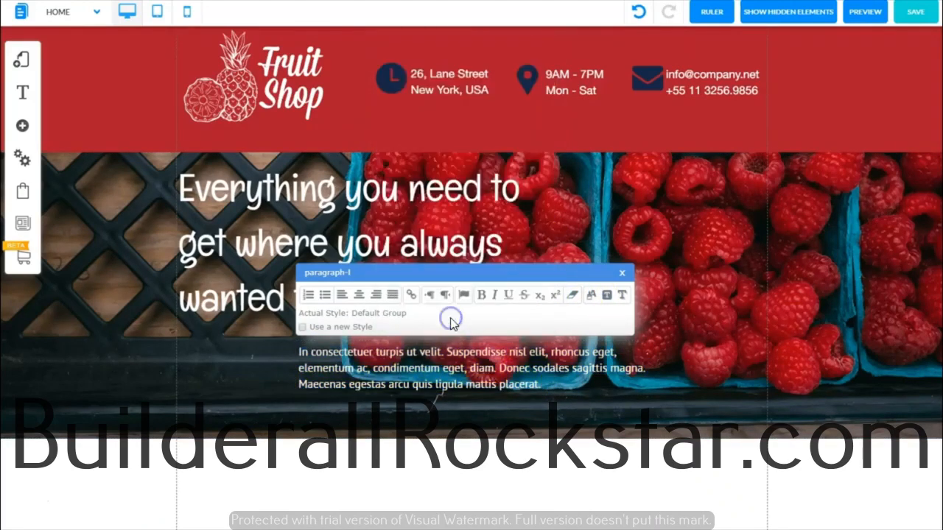
pyautogui.click(621, 272)
pyautogui.moveTo(511, 369); pyautogui.dragTo(401, 348)
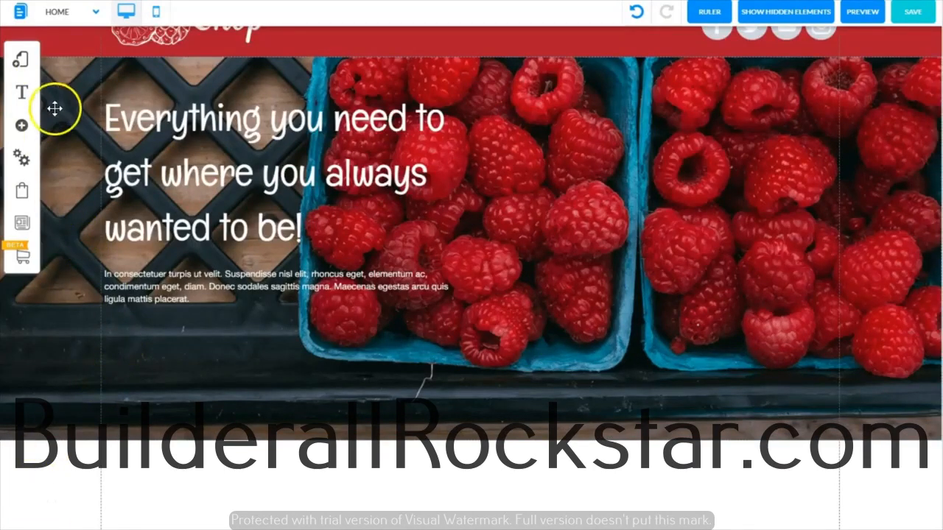
# - Add the rounded red "REGISTER NOW" button over the raspberry banner and enlarge it to 309 by 72
pyautogui.click(21, 133)
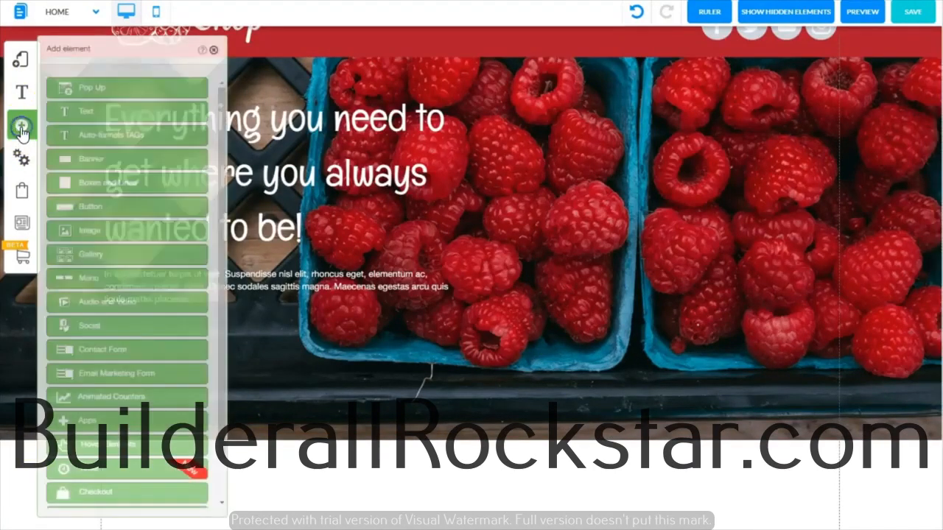
pyautogui.click(85, 209)
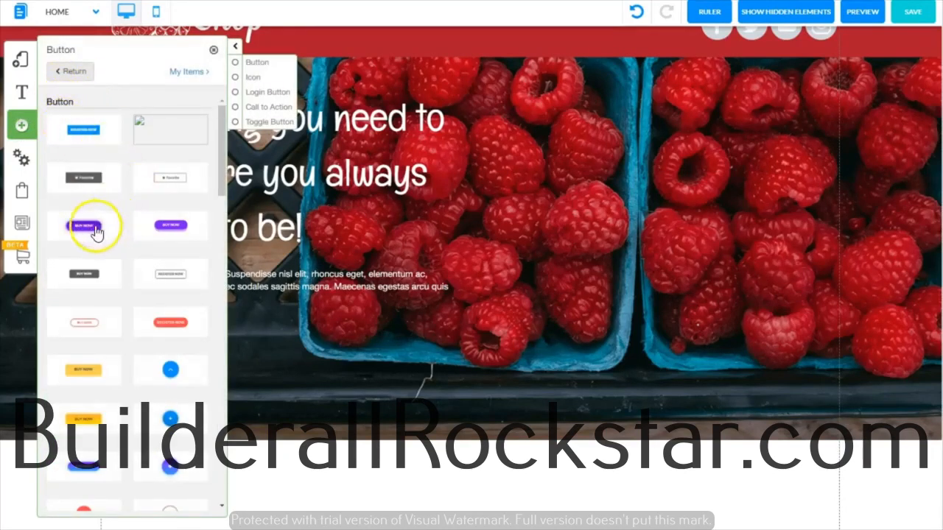
pyautogui.click(168, 326)
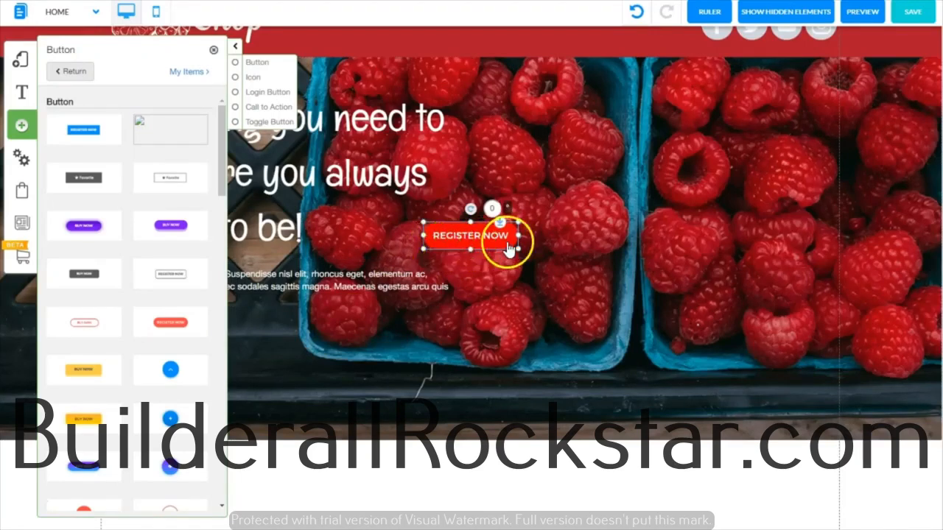
pyautogui.click(214, 52)
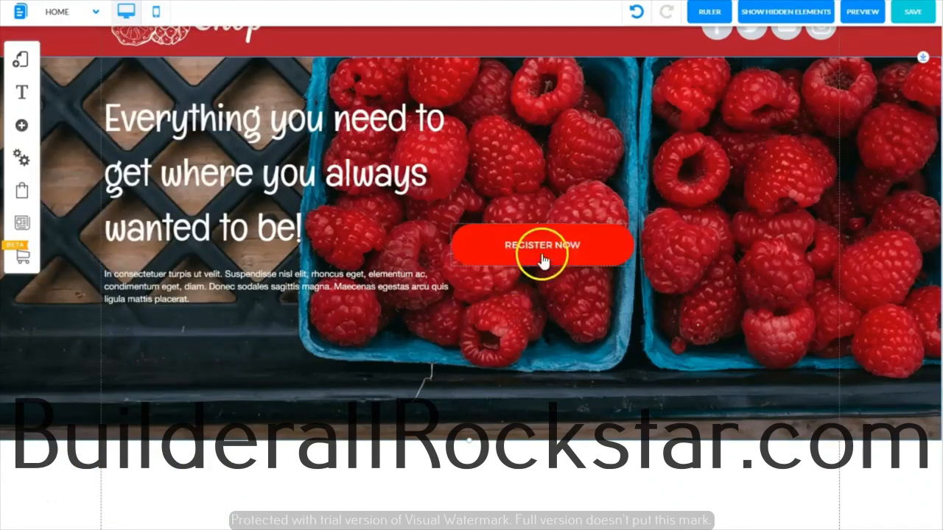
# - Change the button's text to "GET A FREE QUOTE" and give it the subtitle "new subtitle"
pyautogui.click(544, 248)
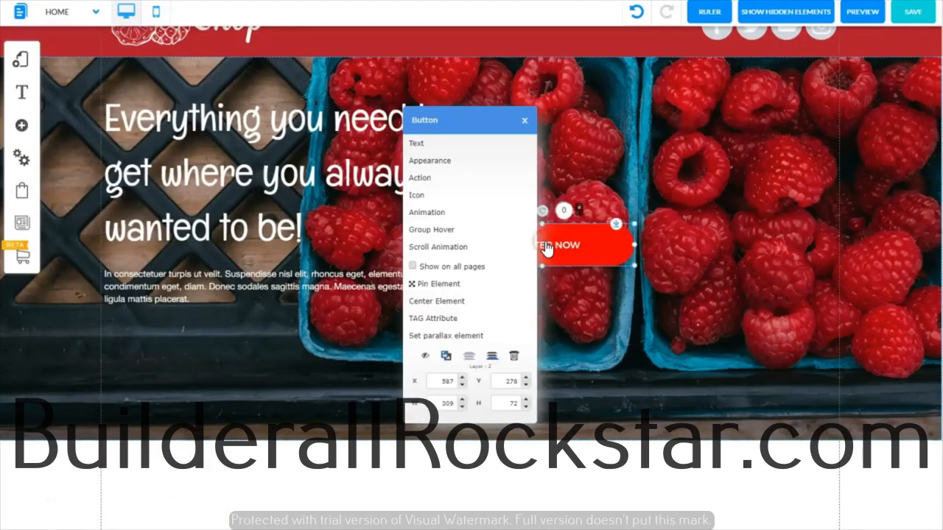
pyautogui.click(429, 145)
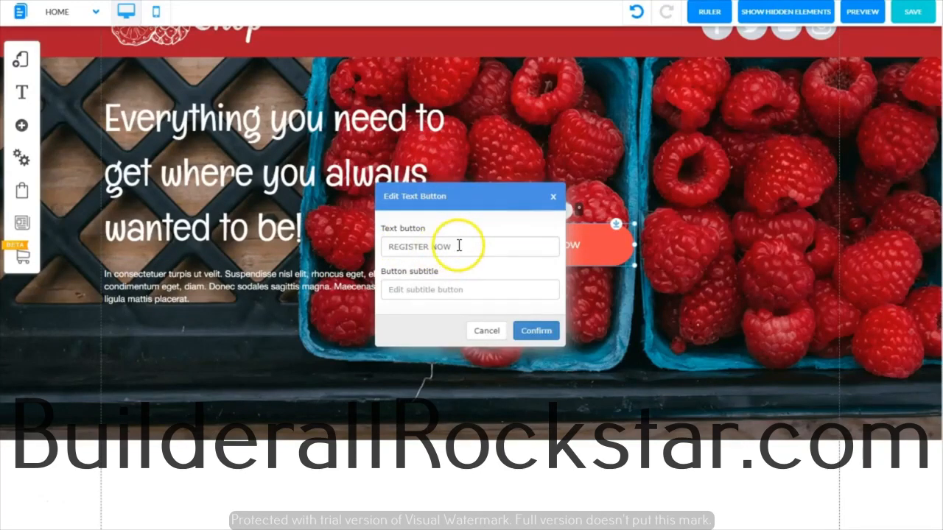
pyautogui.moveTo(434, 243); pyautogui.dragTo(385, 242)
pyautogui.write('GET A FREE QUOTE')
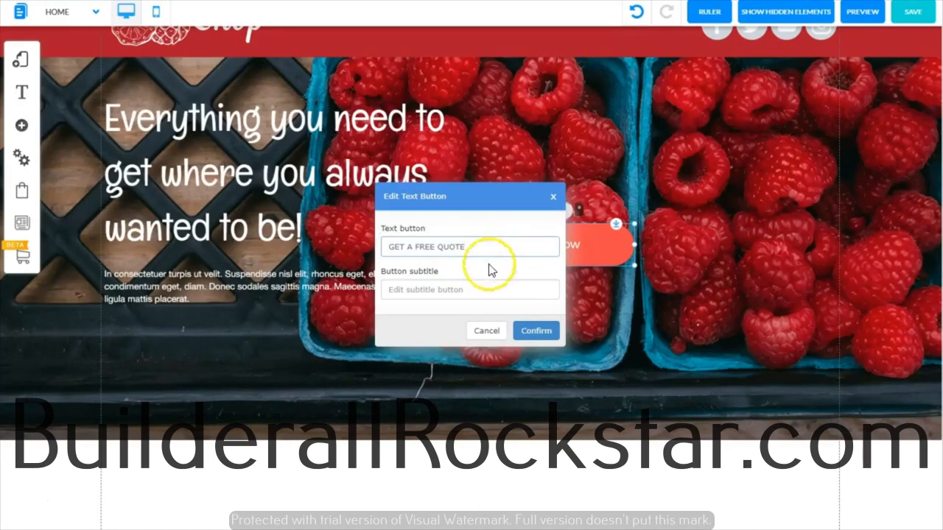
pyautogui.click(472, 290)
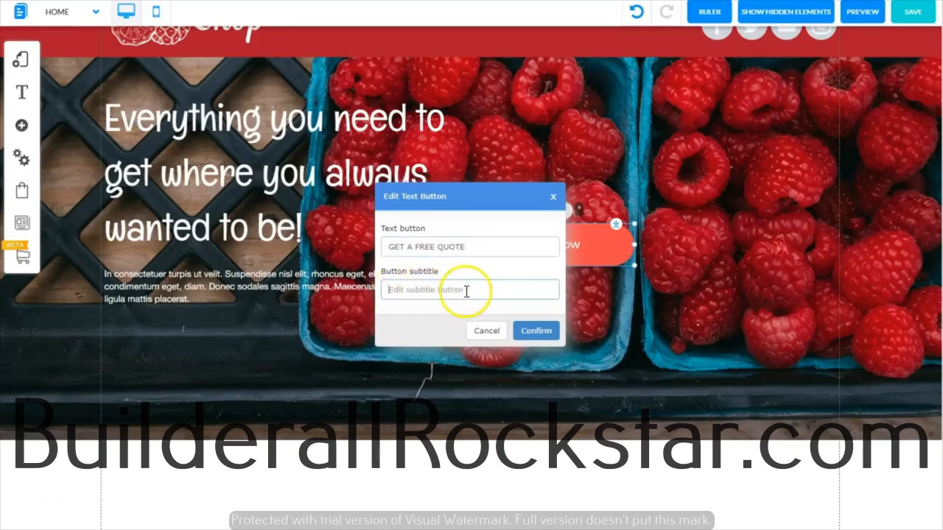
pyautogui.click(467, 291)
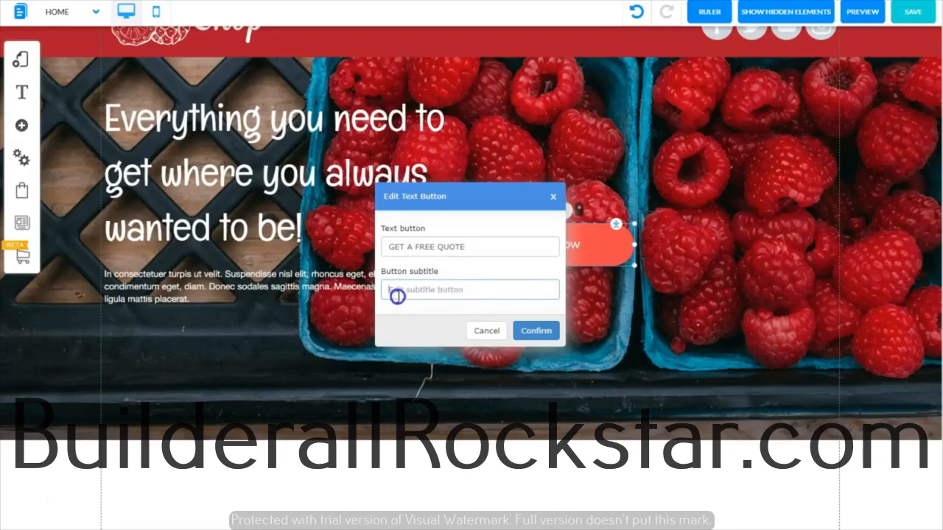
pyautogui.click(535, 331)
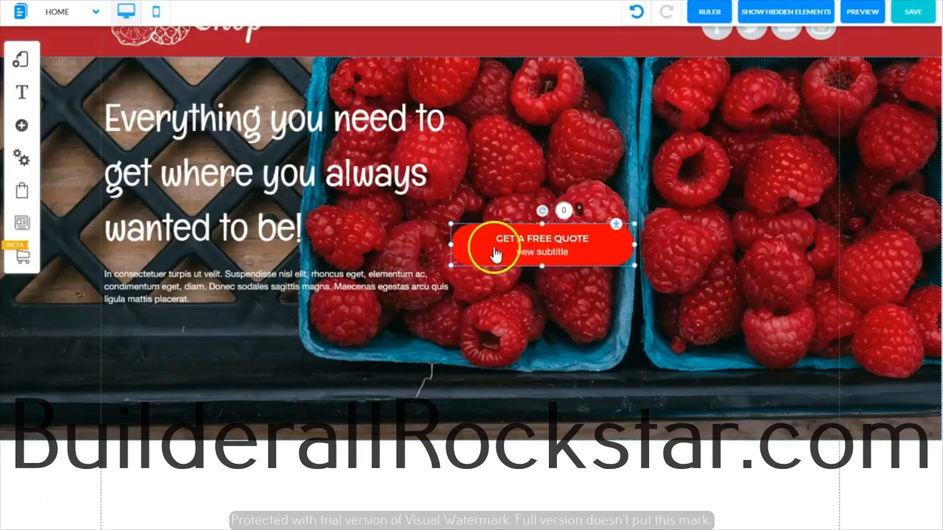
# - Remove the subtitle from the "GET A FREE QUOTE" button
pyautogui.rightClick(538, 245)
pyautogui.click(427, 141)
pyautogui.click(472, 248)
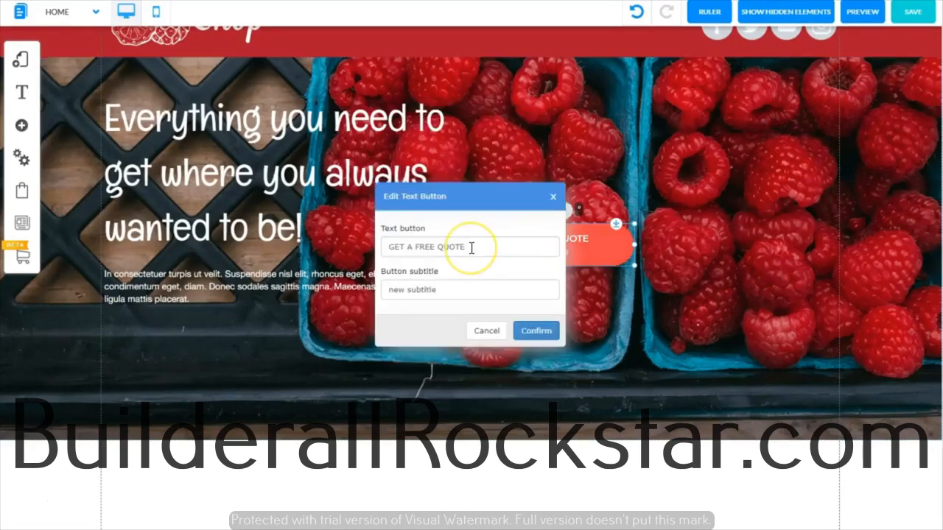
pyautogui.click(449, 289)
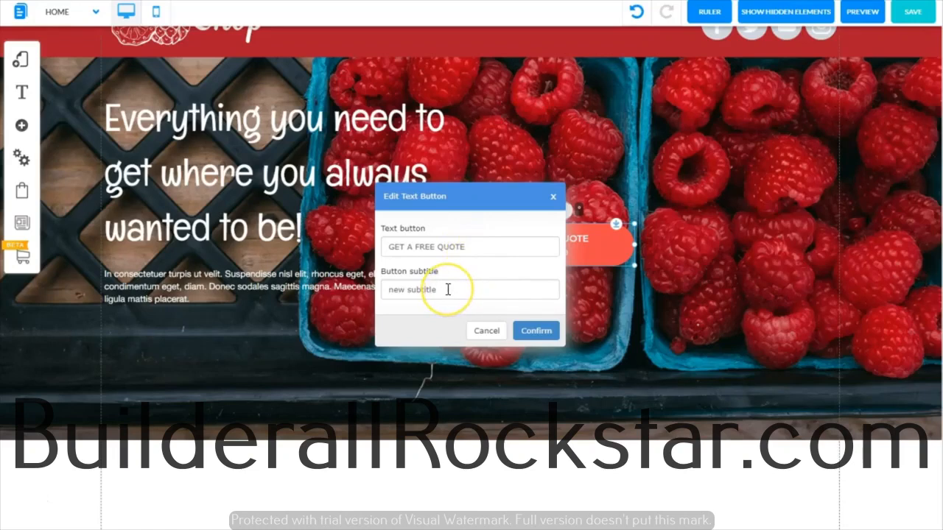
pyautogui.moveTo(448, 289); pyautogui.dragTo(383, 302)
pyautogui.press('BackSpace')
pyautogui.click(524, 335)
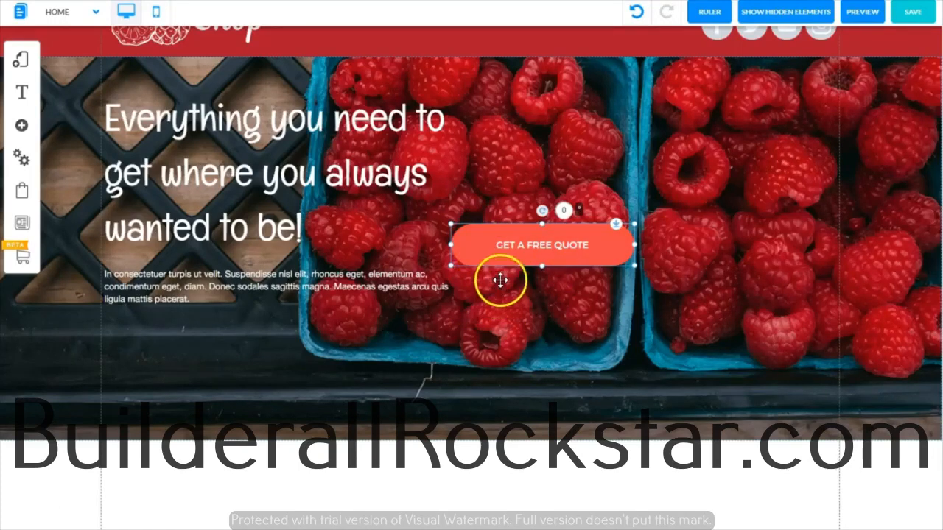
# - Preview the saved styles Button 3, Botao_custom_5, Fruit Shop Button and Botao_custom_7 on the quote button
pyautogui.click(489, 248)
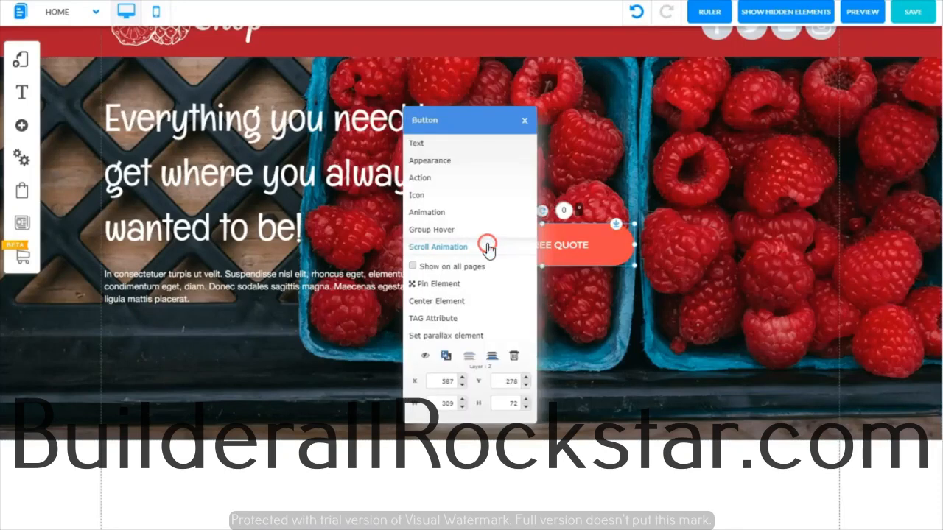
pyautogui.click(444, 163)
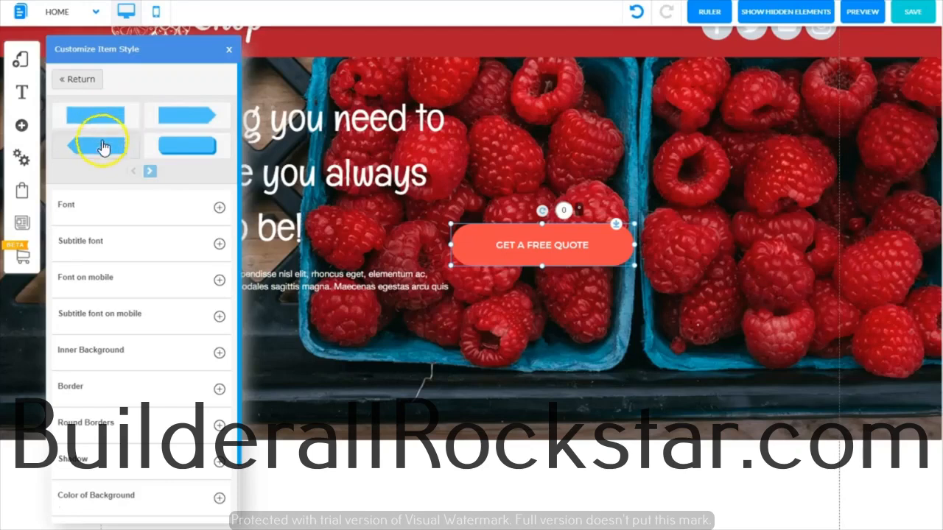
pyautogui.click(89, 78)
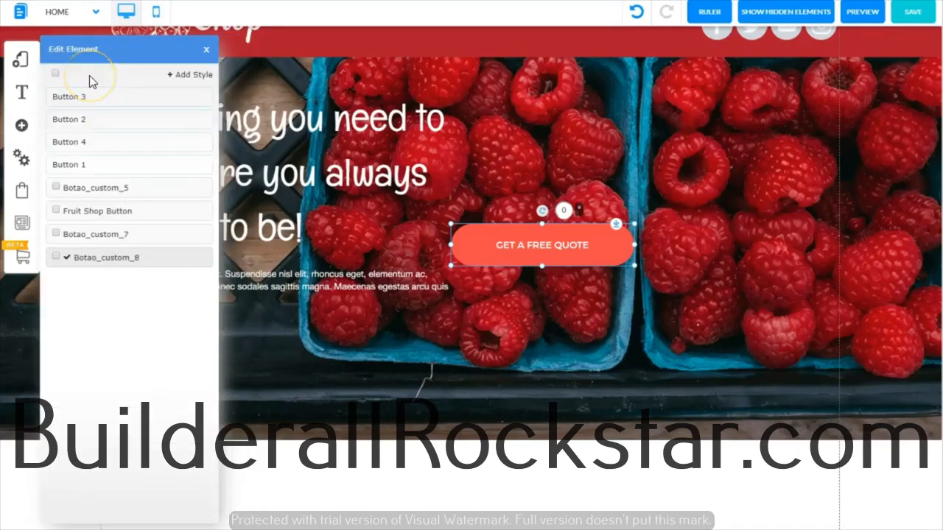
pyautogui.click(115, 95)
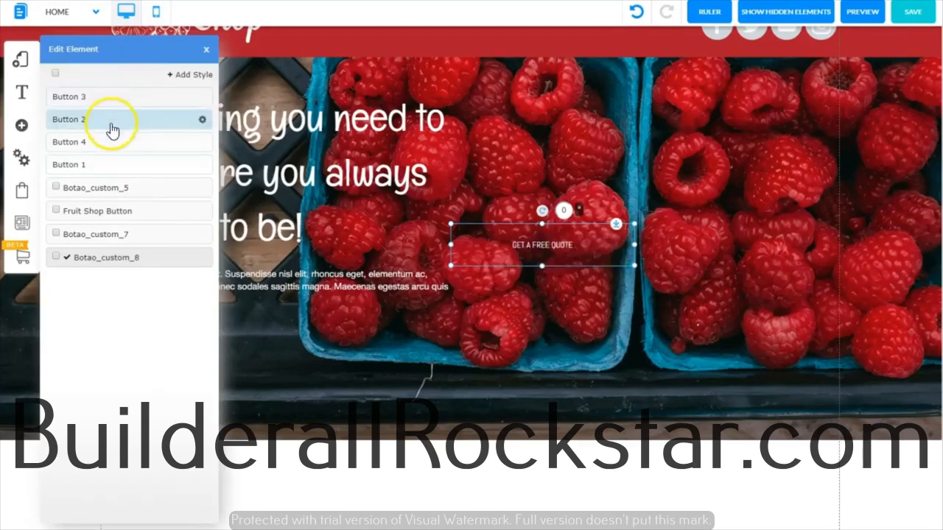
pyautogui.click(110, 187)
pyautogui.click(111, 210)
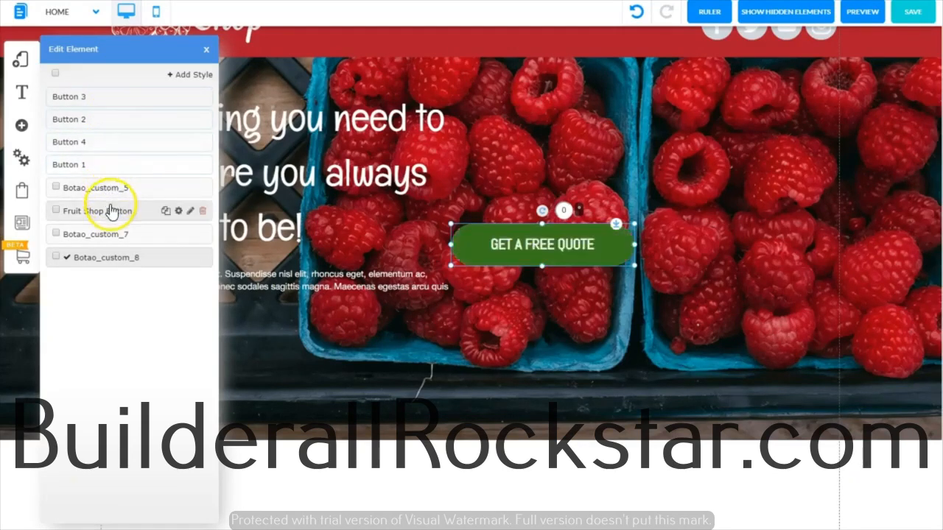
pyautogui.click(111, 234)
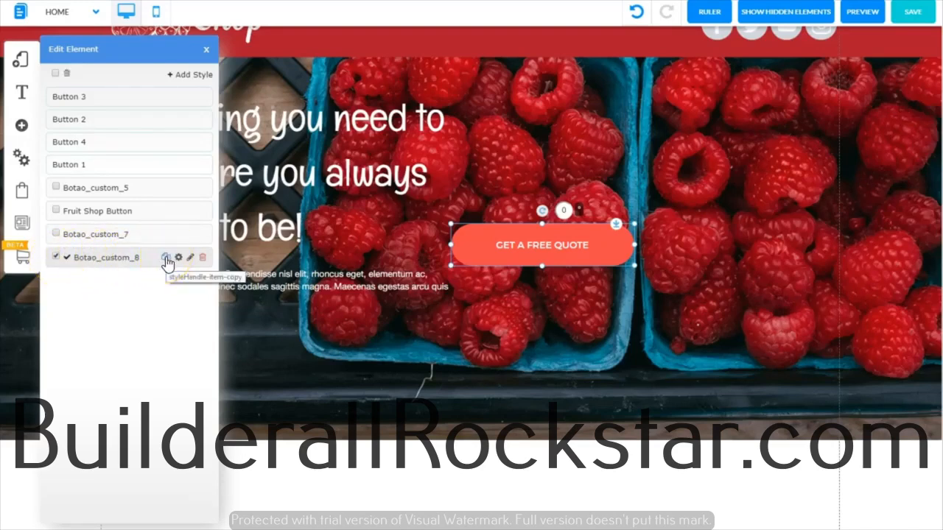
# - Rename the button style Botao_custom_8 as "Fruit Shop Button"
pyautogui.click(190, 258)
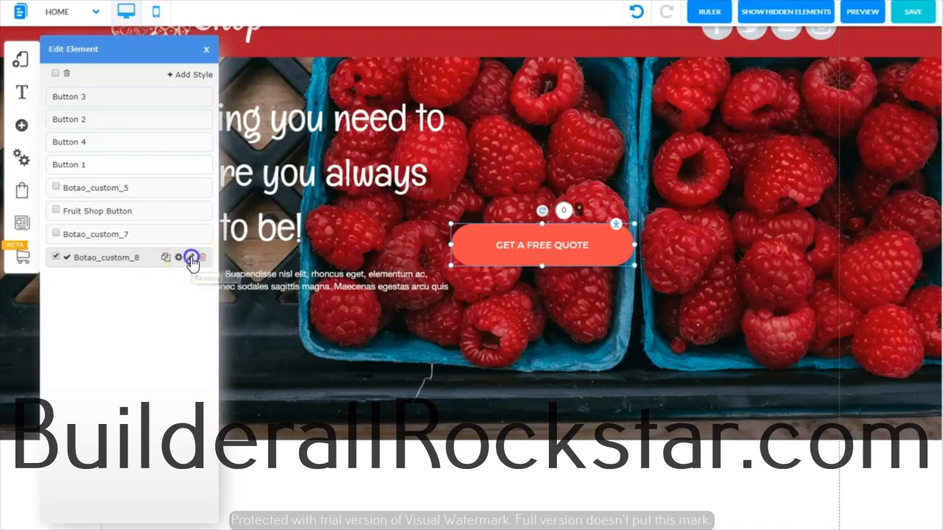
pyautogui.click(190, 258)
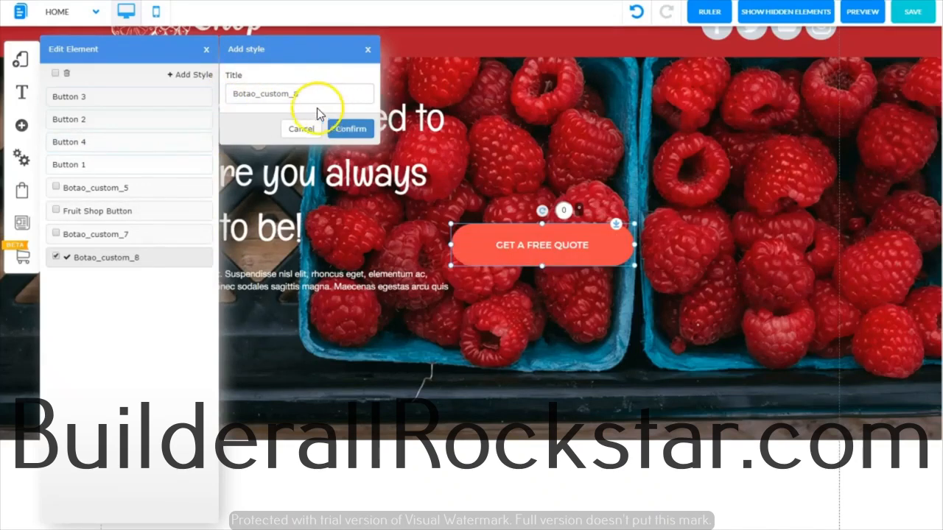
pyautogui.moveTo(300, 94); pyautogui.dragTo(235, 95)
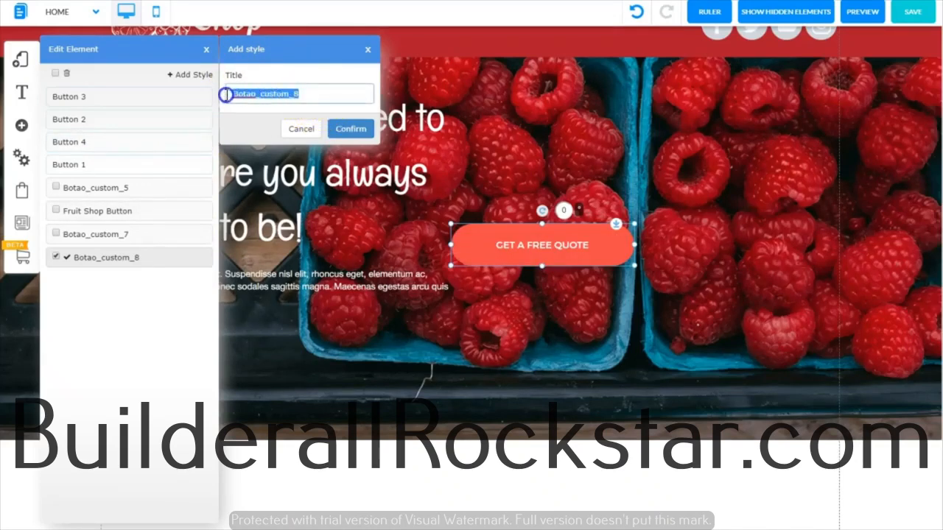
pyautogui.hotkey('ctrl', 'v')
pyautogui.click(343, 131)
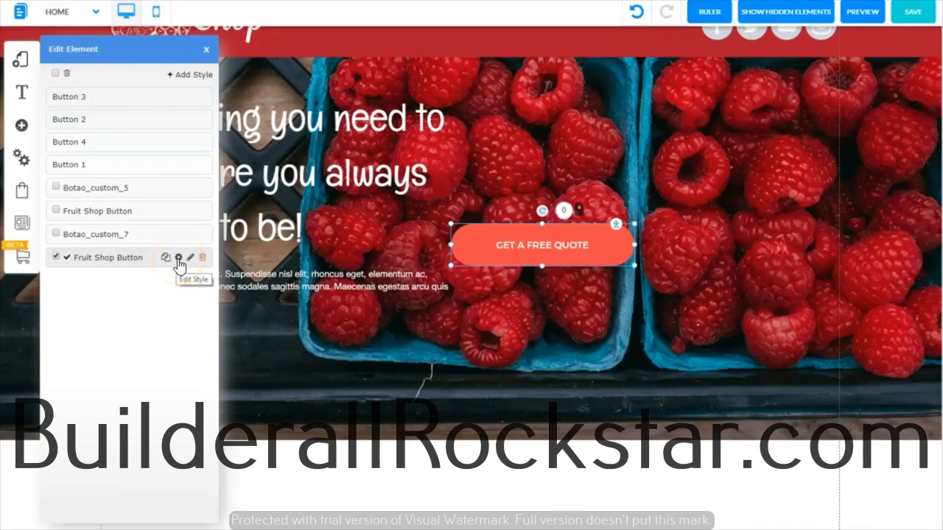
# - Open the Fruit Shop Button style for editing and set its font size to 20
pyautogui.click(178, 258)
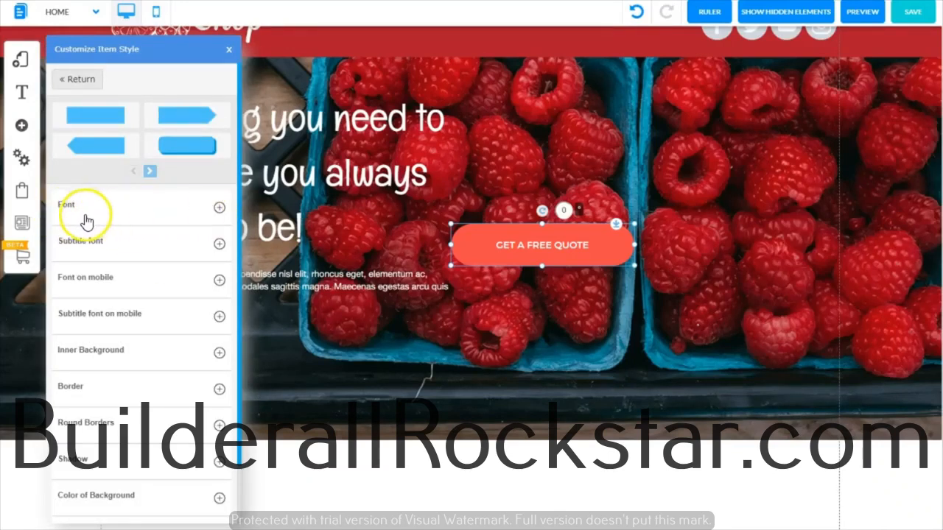
pyautogui.click(219, 210)
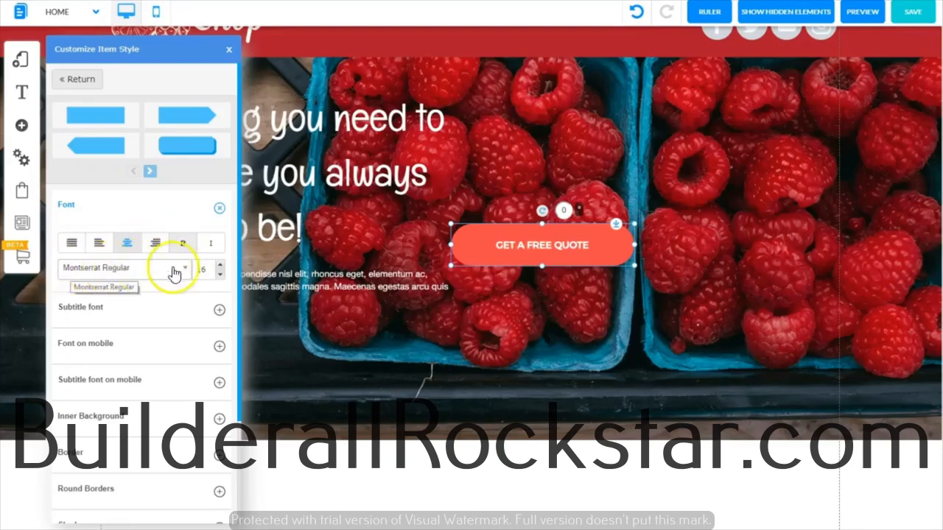
pyautogui.click(220, 266)
pyautogui.click(220, 265)
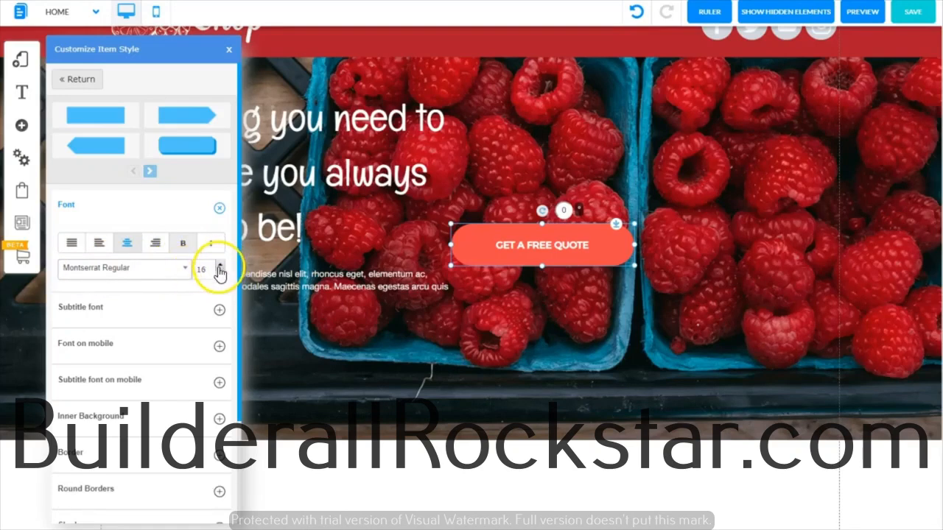
pyautogui.click(220, 265)
pyautogui.click(220, 265)
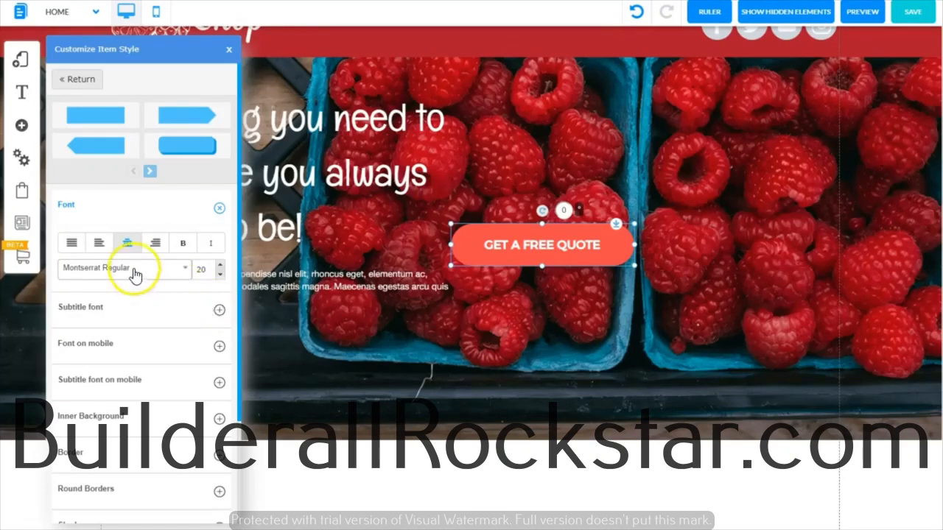
# - Look through the style's subtitle font, mobile font, mobile subtitle font and inner background settings
pyautogui.click(219, 310)
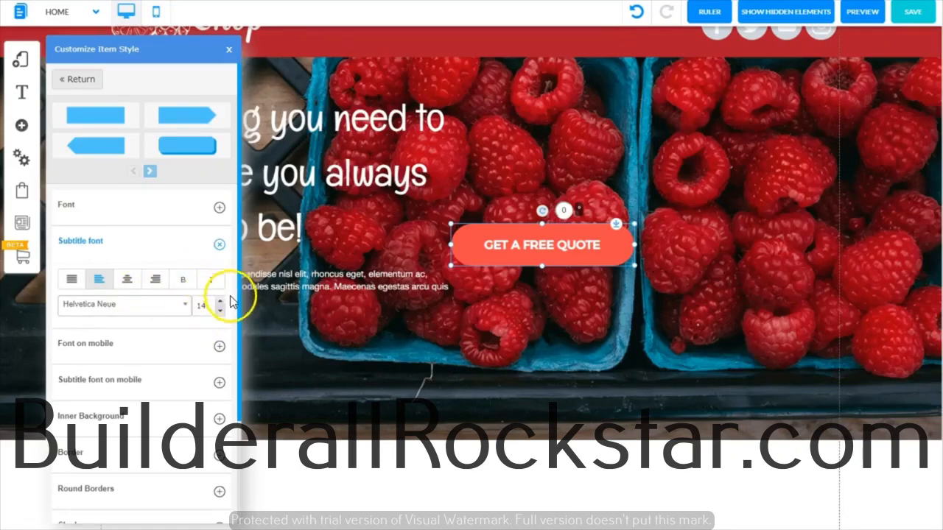
pyautogui.click(219, 348)
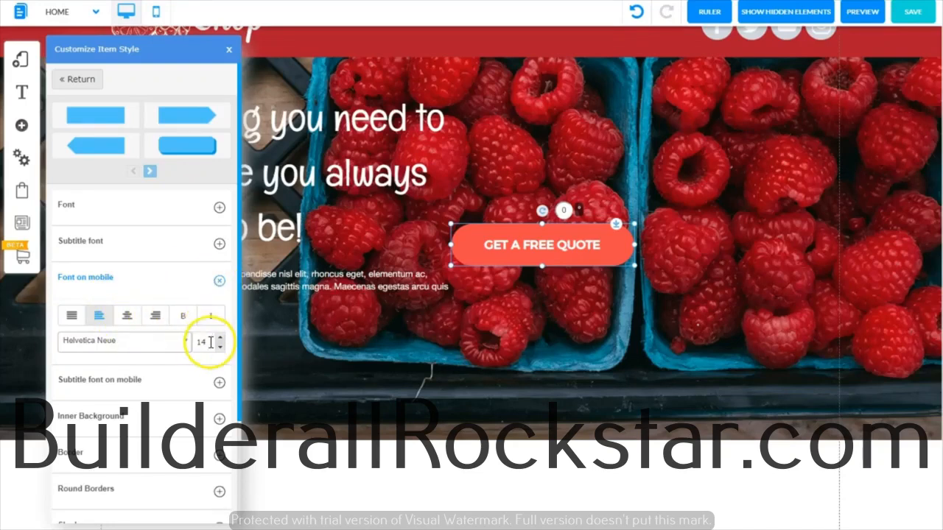
pyautogui.click(219, 384)
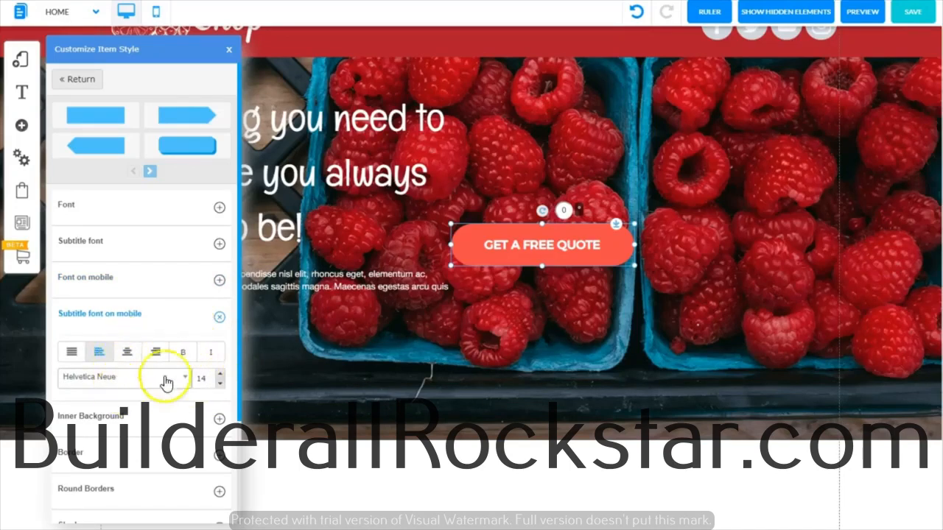
pyautogui.click(123, 413)
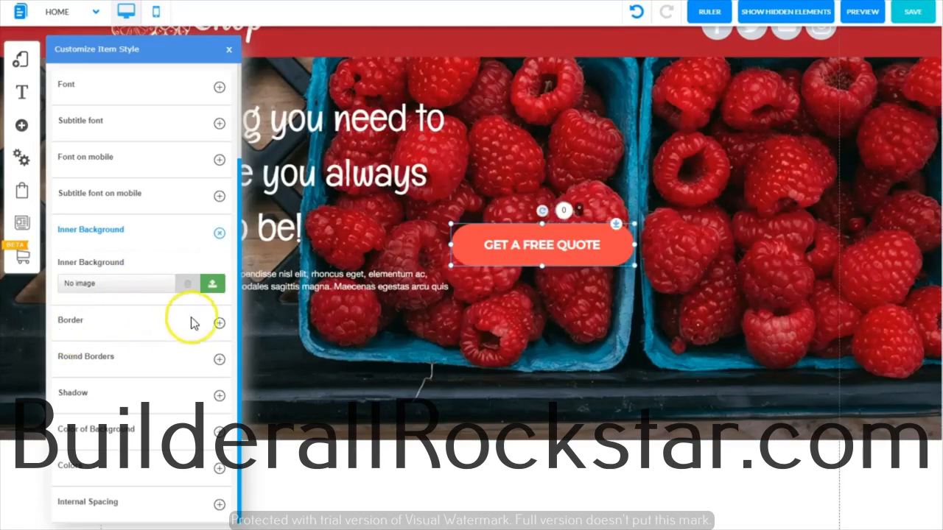
# - Try a 4 px dotted bright green border on the quote button, and set the border style back to hidden
pyautogui.click(219, 323)
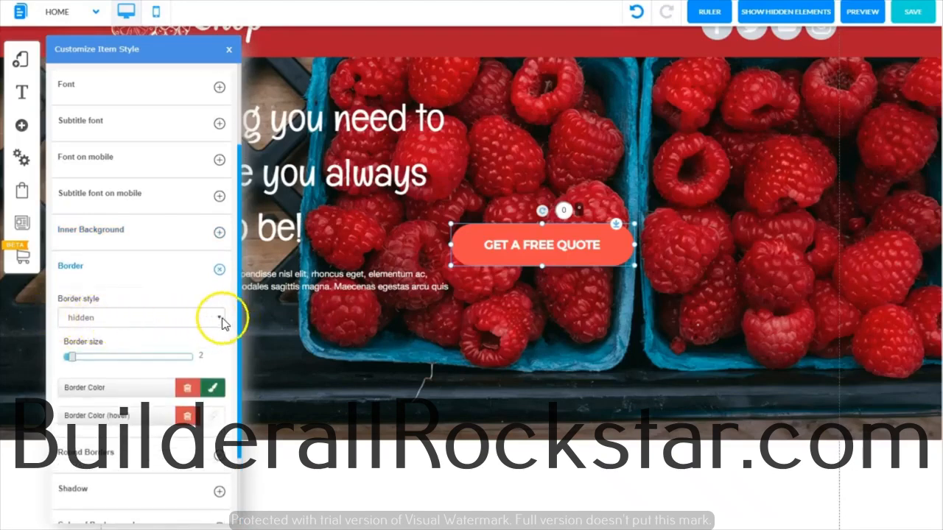
pyautogui.click(220, 318)
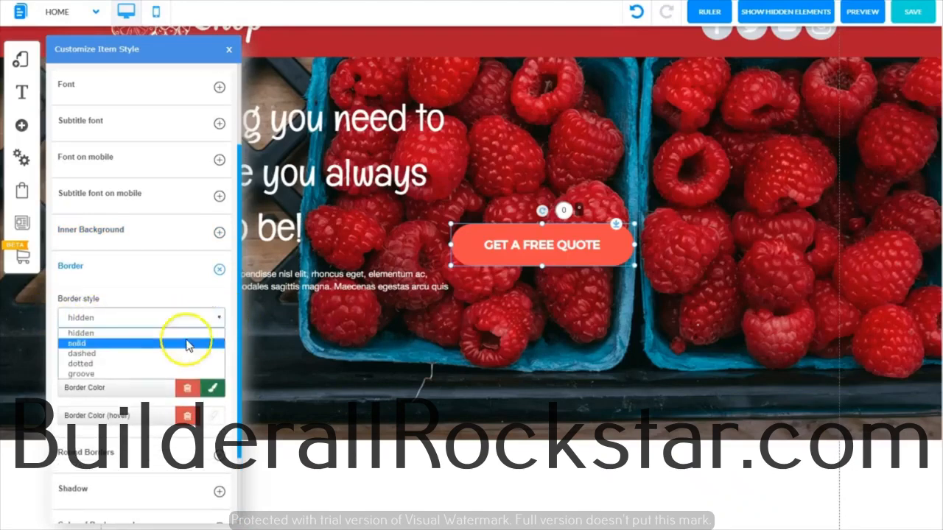
pyautogui.click(112, 363)
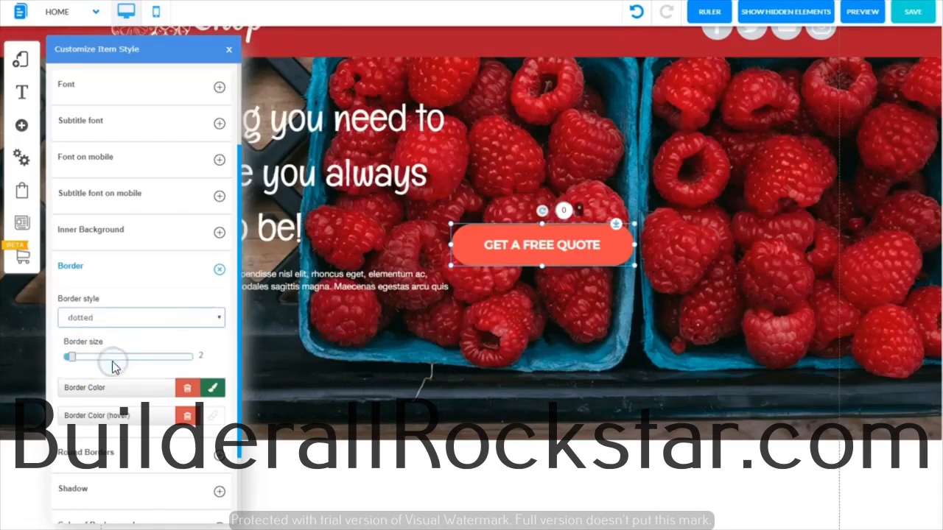
pyautogui.click(214, 388)
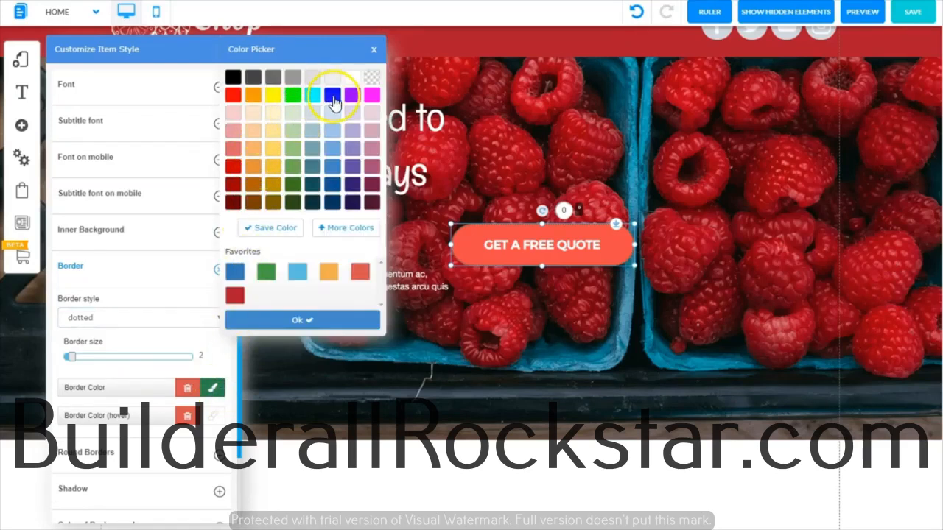
pyautogui.click(293, 98)
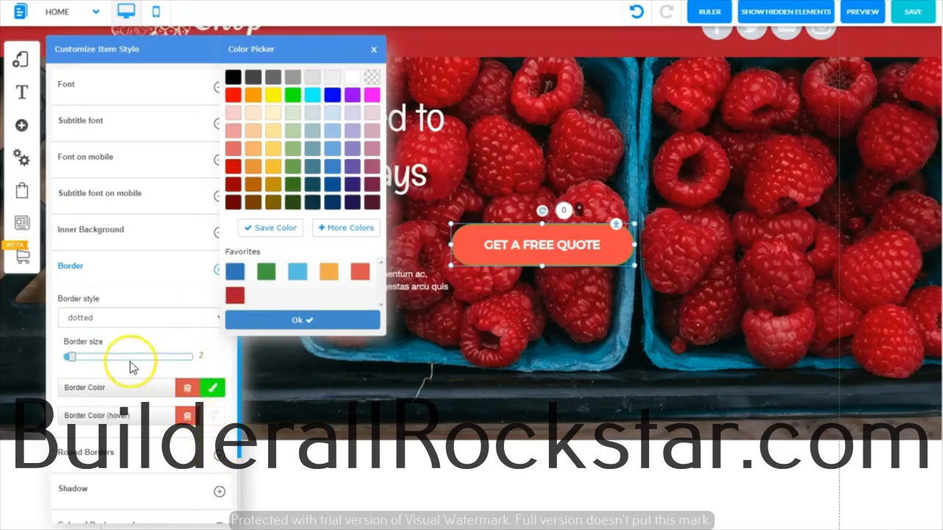
pyautogui.click(70, 357)
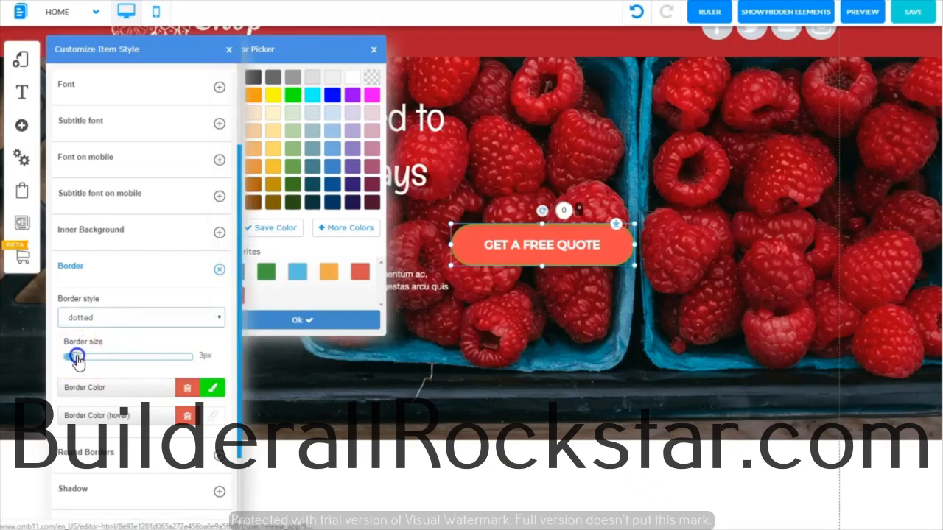
pyautogui.press('Right')
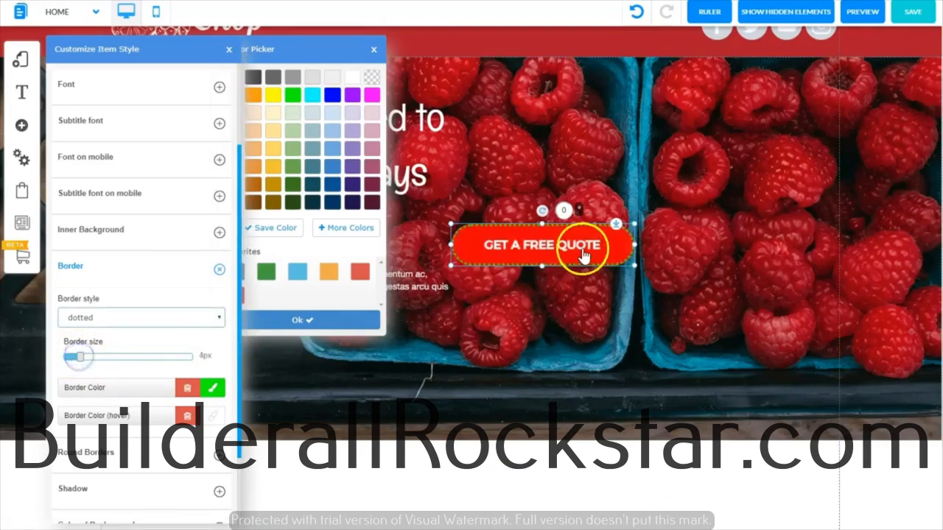
pyautogui.click(218, 321)
pyautogui.click(177, 340)
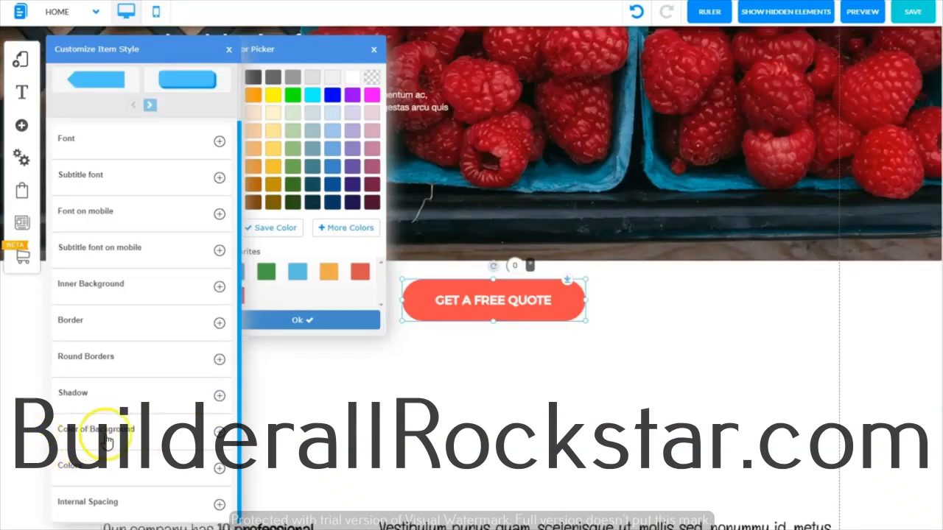
# - Set the button's background colour to dark green and its hover background colour to a lighter green
pyautogui.click(219, 432)
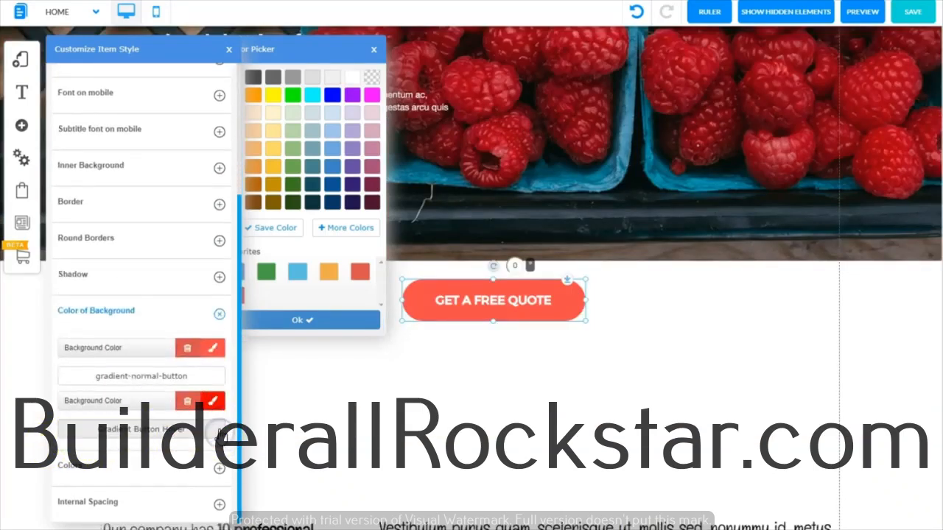
pyautogui.click(215, 349)
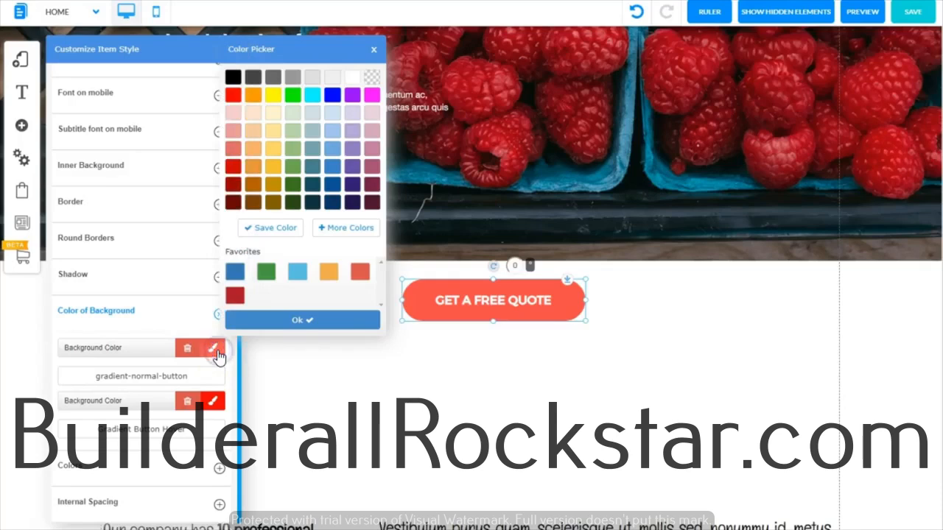
pyautogui.click(293, 190)
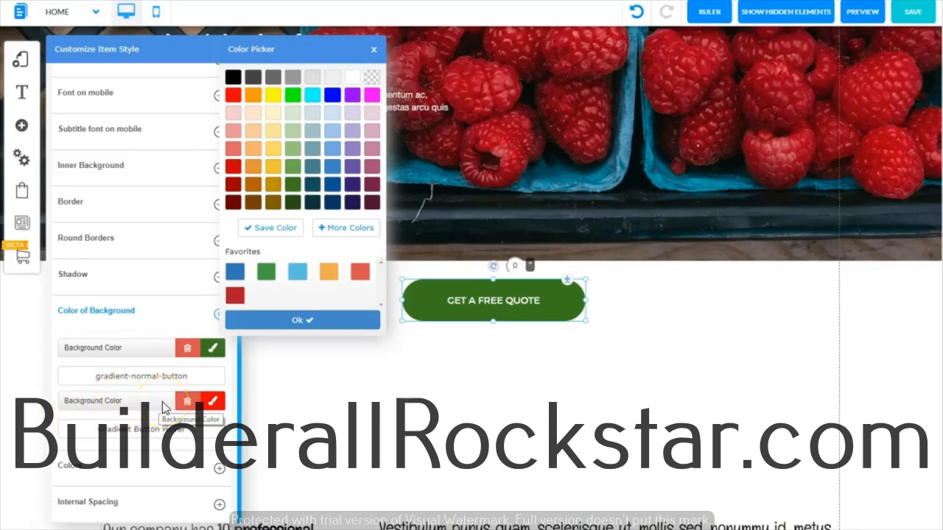
pyautogui.click(219, 406)
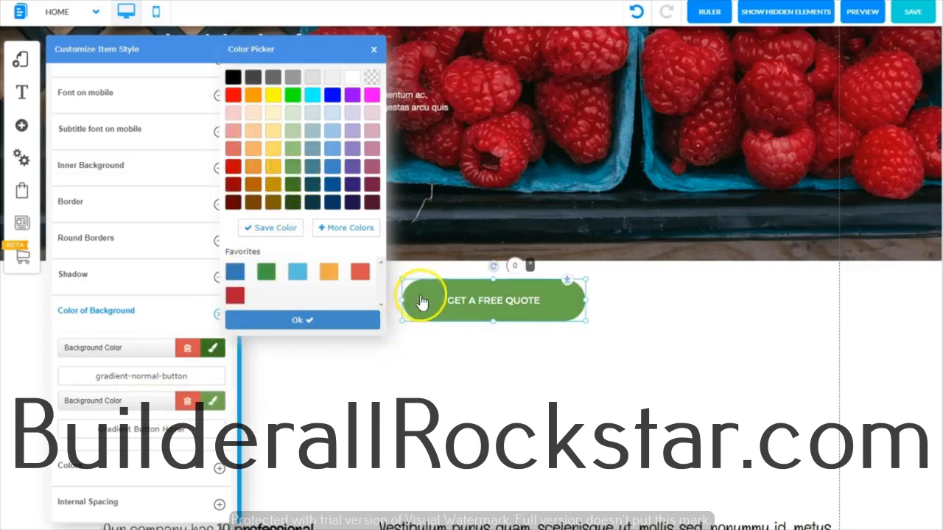
pyautogui.click(294, 322)
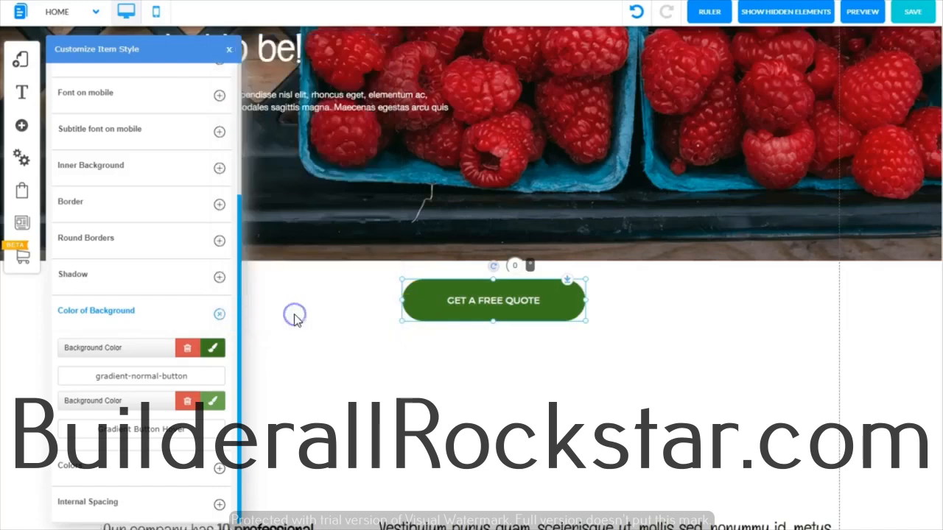
# - Set the quote button's text to size 24 and make it bold
pyautogui.hotkey('ctrl', '-')
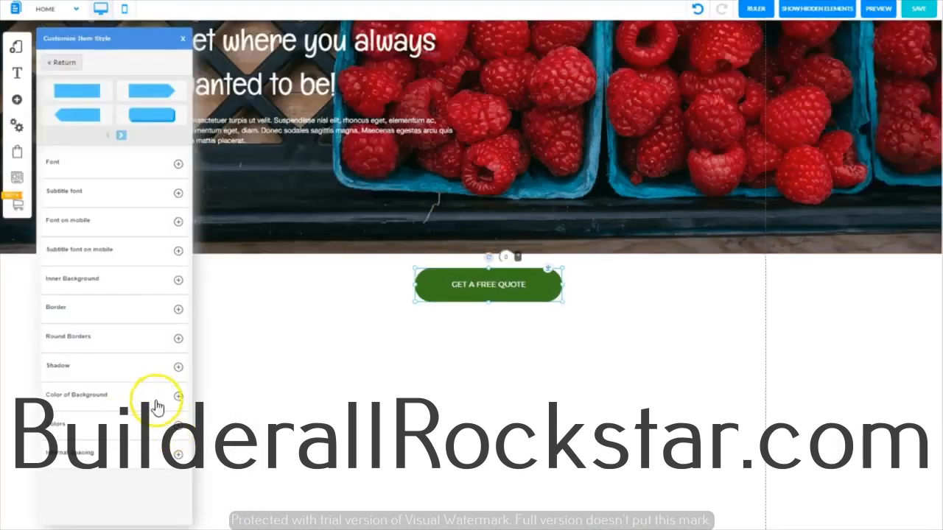
pyautogui.click(180, 429)
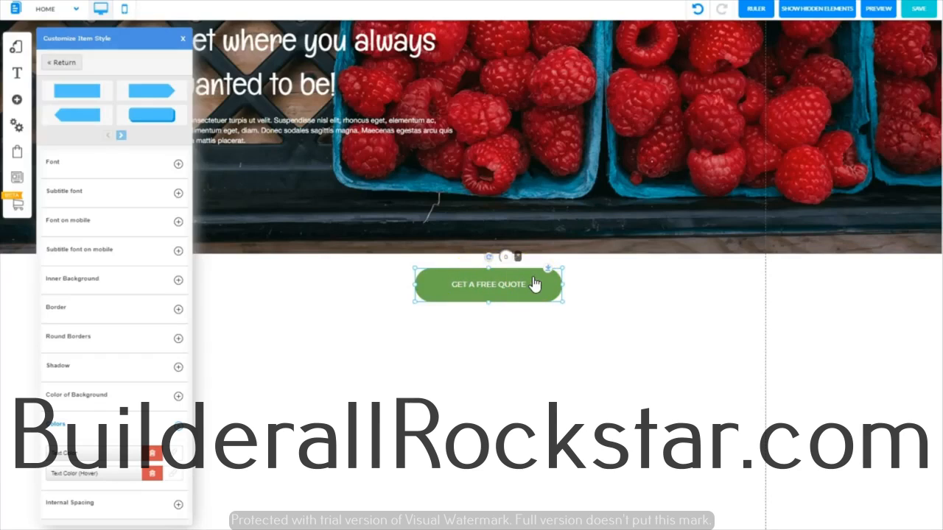
pyautogui.click(180, 427)
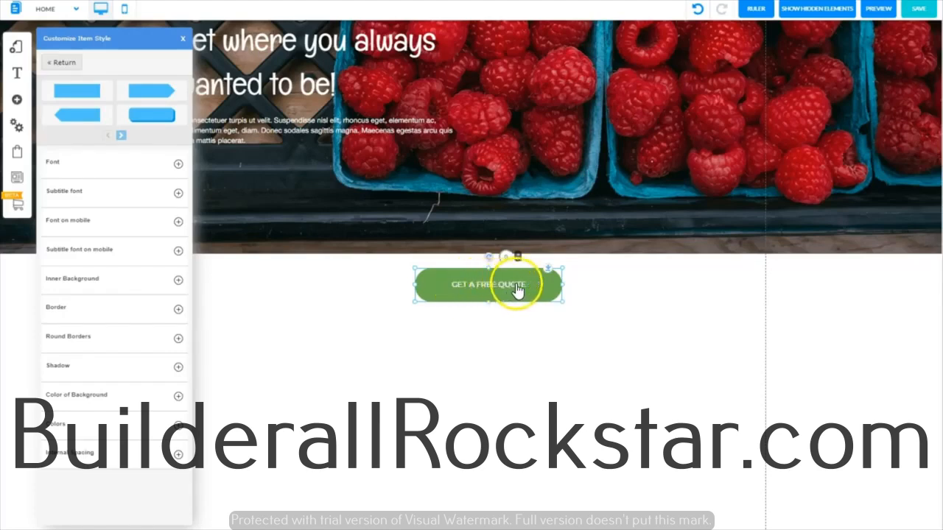
pyautogui.click(178, 166)
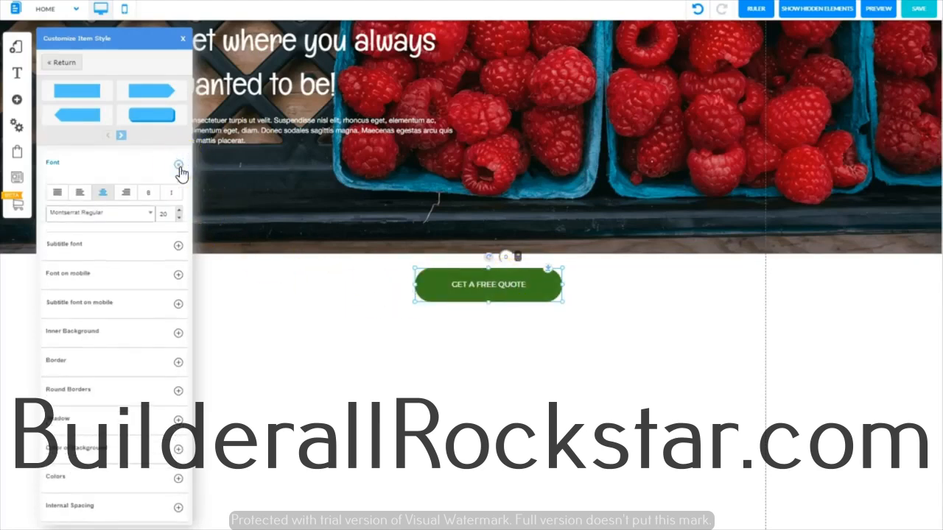
pyautogui.click(179, 212)
pyautogui.click(179, 211)
pyautogui.click(179, 211)
pyautogui.click(179, 212)
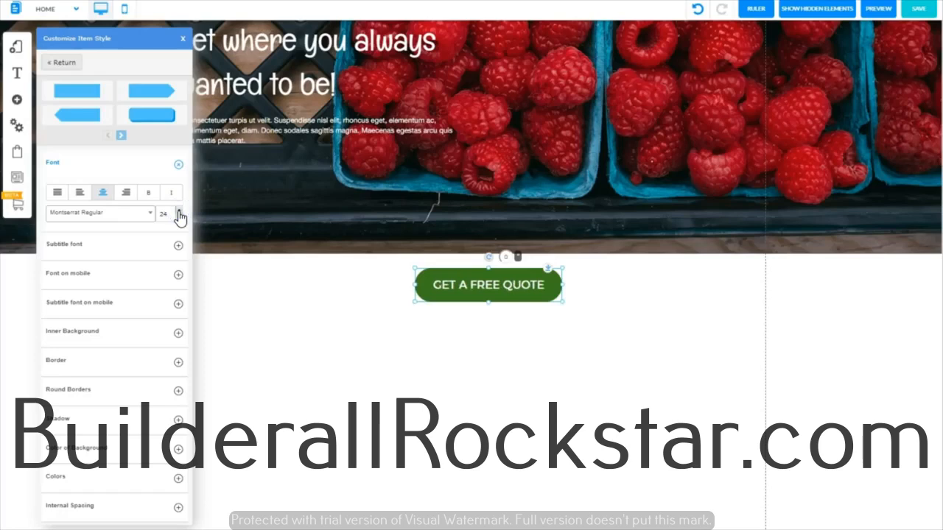
pyautogui.click(150, 195)
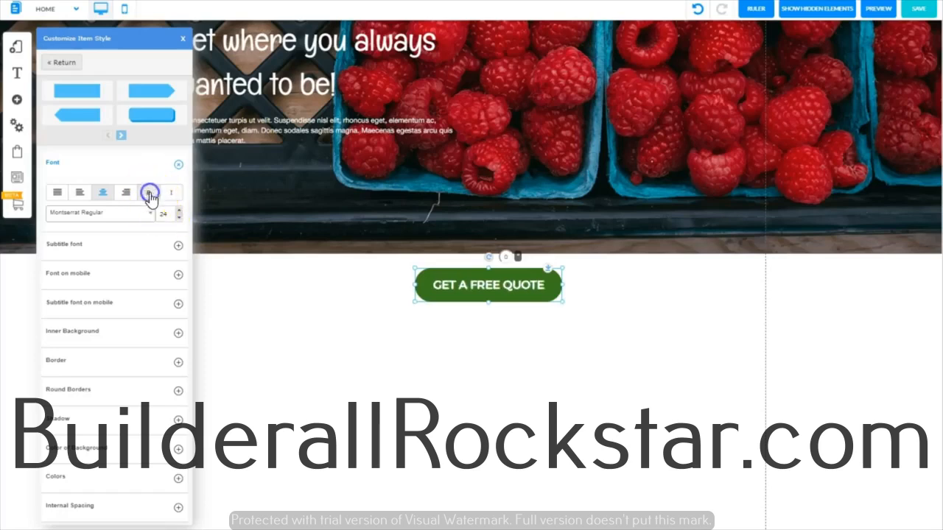
pyautogui.click(183, 41)
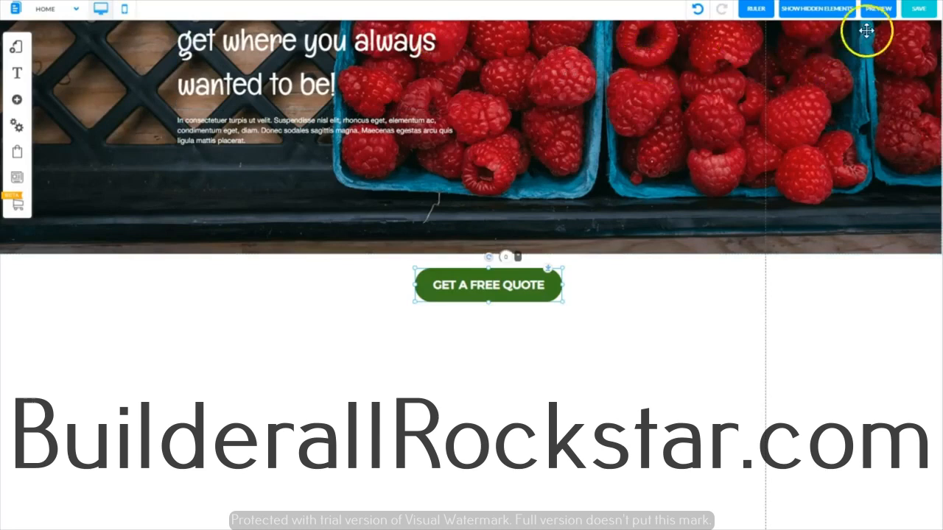
# - Save the page, and place the quote button, enlarged, beneath the hero paragraph on the raspberry banner
pyautogui.click(918, 8)
pyautogui.click(589, 361)
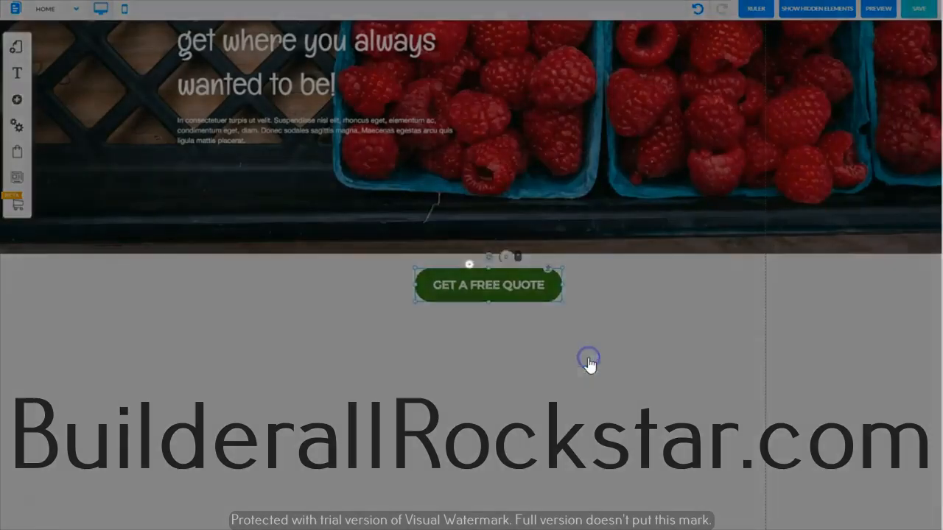
pyautogui.moveTo(551, 290); pyautogui.dragTo(431, 228)
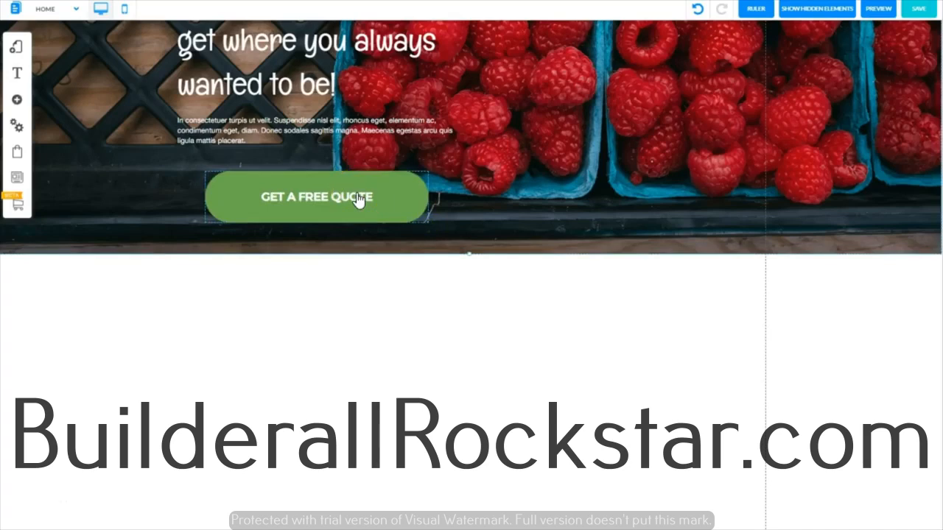
# - Set the quote button's font size to 28 and slightly reduce the button's height
pyautogui.click(358, 197)
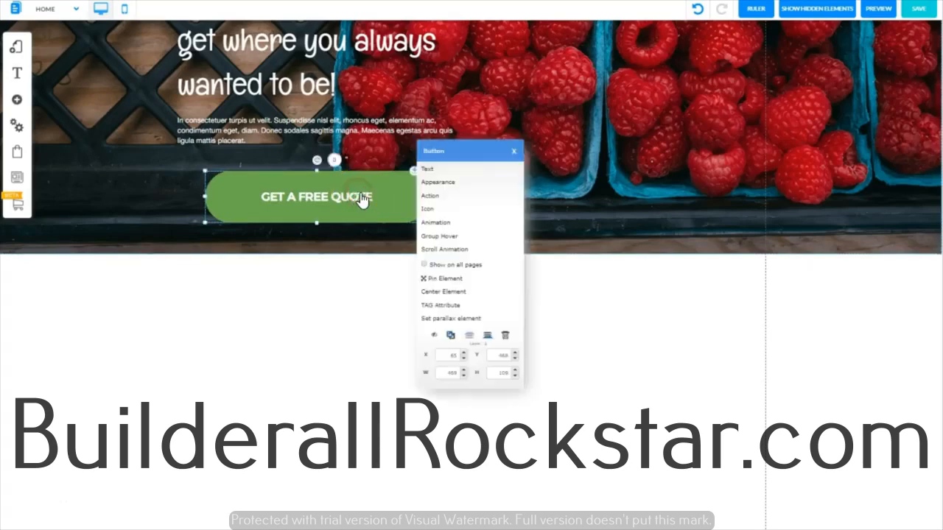
pyautogui.click(425, 183)
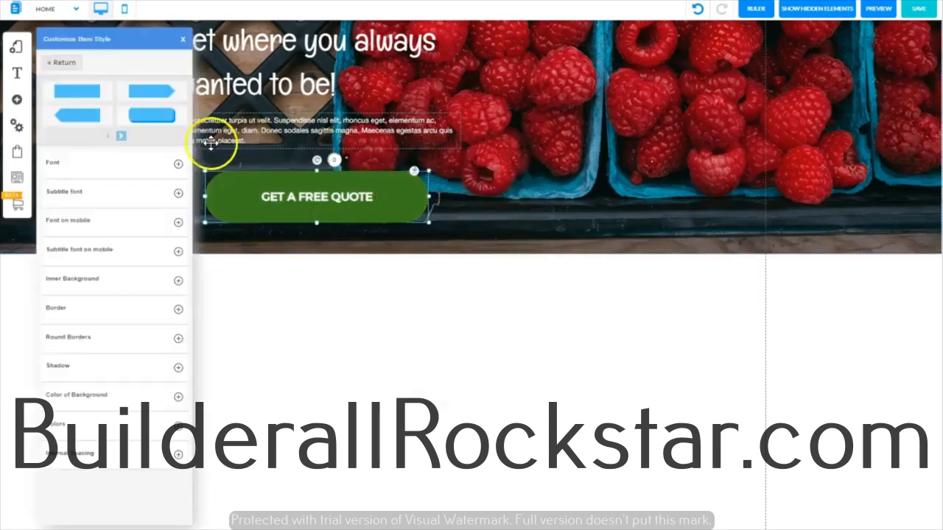
pyautogui.click(179, 164)
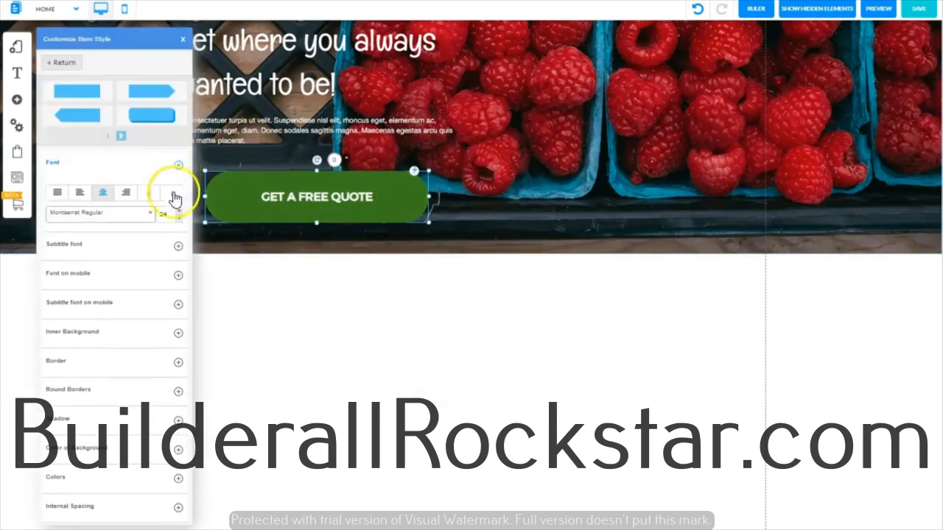
pyautogui.click(178, 211)
pyautogui.click(178, 211)
pyautogui.click(178, 211)
pyautogui.click(179, 211)
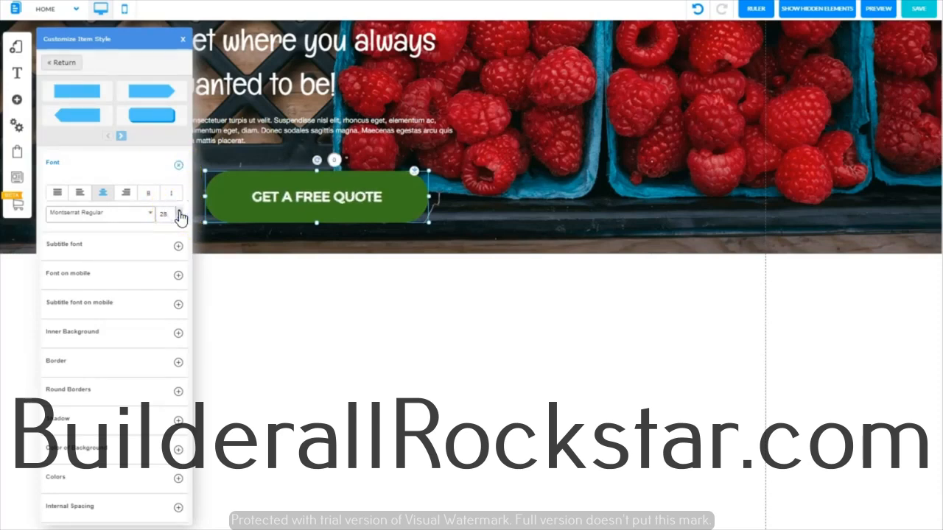
pyautogui.click(178, 164)
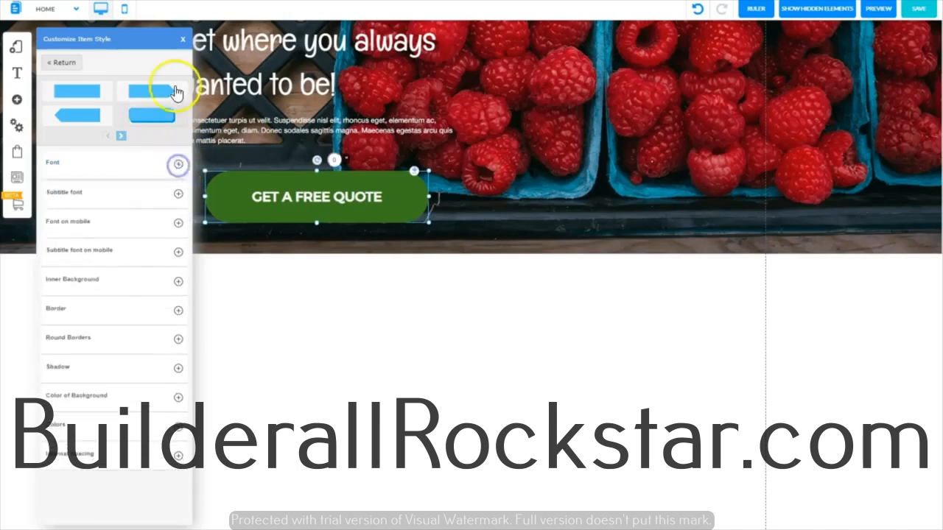
pyautogui.click(182, 38)
pyautogui.moveTo(316, 222); pyautogui.dragTo(315, 217)
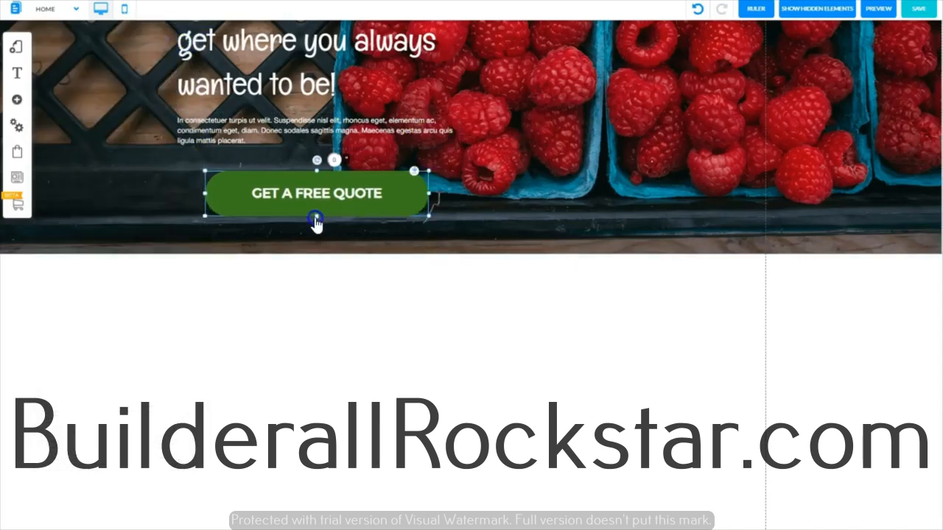
pyautogui.click(599, 167)
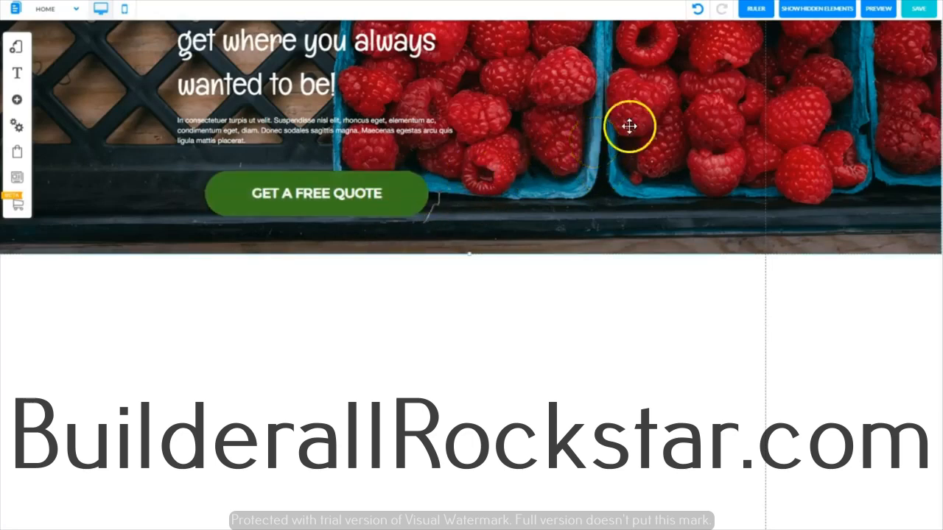
# - Save the page and open its preview
pyautogui.click(920, 9)
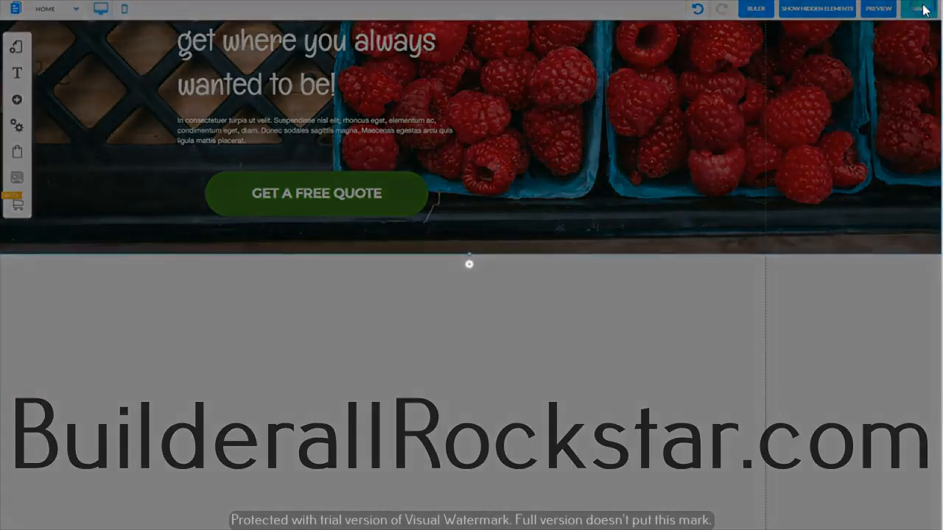
pyautogui.scroll(3, 472, 221)
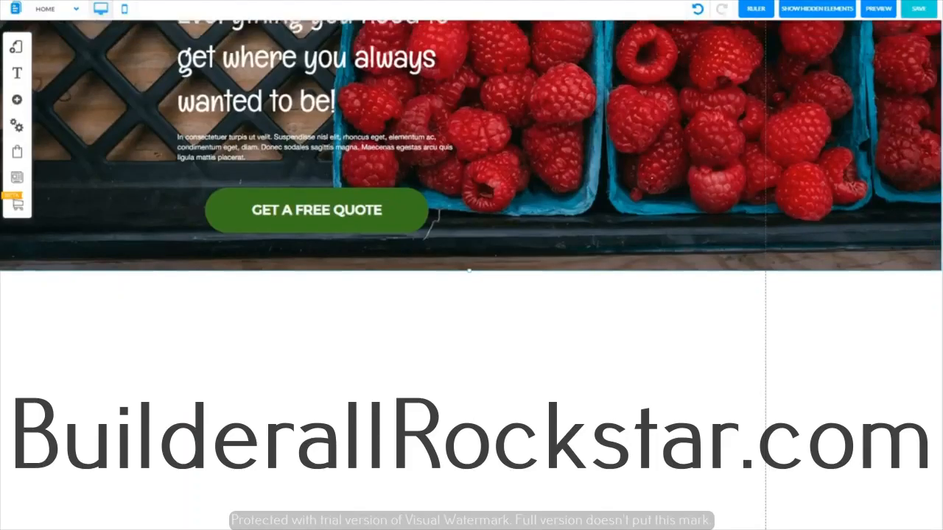
pyautogui.click(878, 10)
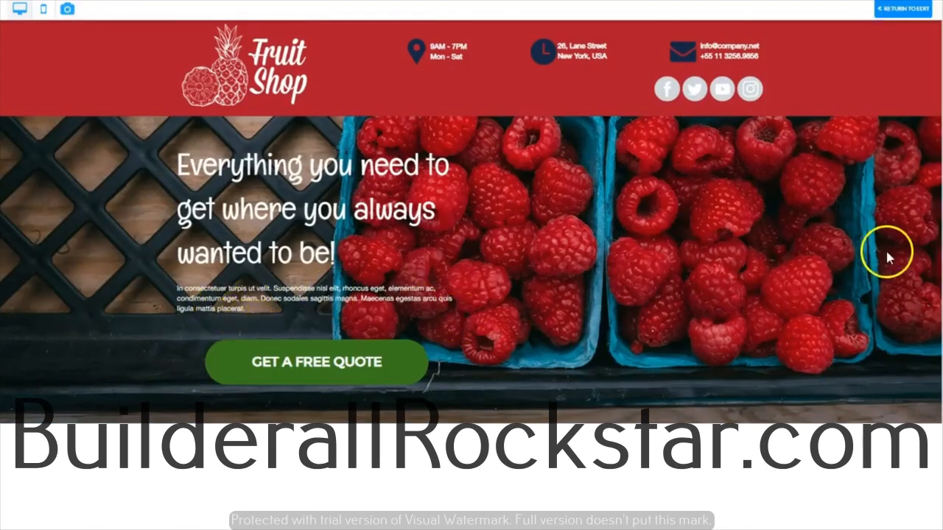